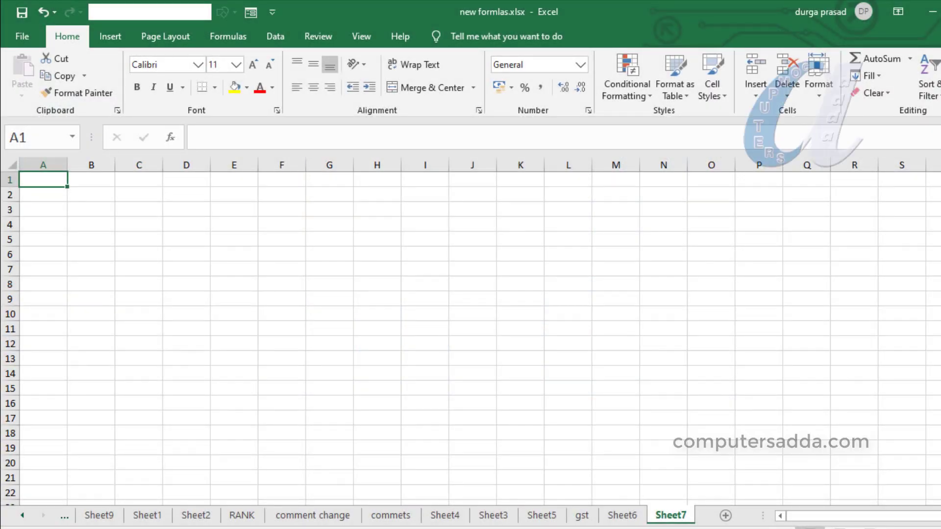
Enter the headers SL.NO, INVOICE NO, INVOICE DATE and STOCK ITEMS in A1:D1
{"action": "scroll", "coordinate": [471, 331], "scroll_direction": "up", "scroll_amount": 5, "text": "ctrl"}
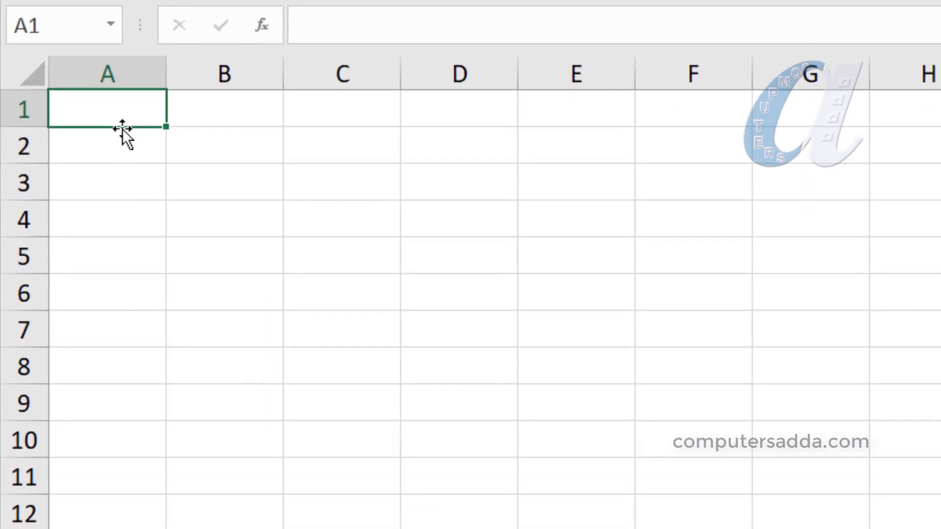
{"action": "type", "text": "SL"}
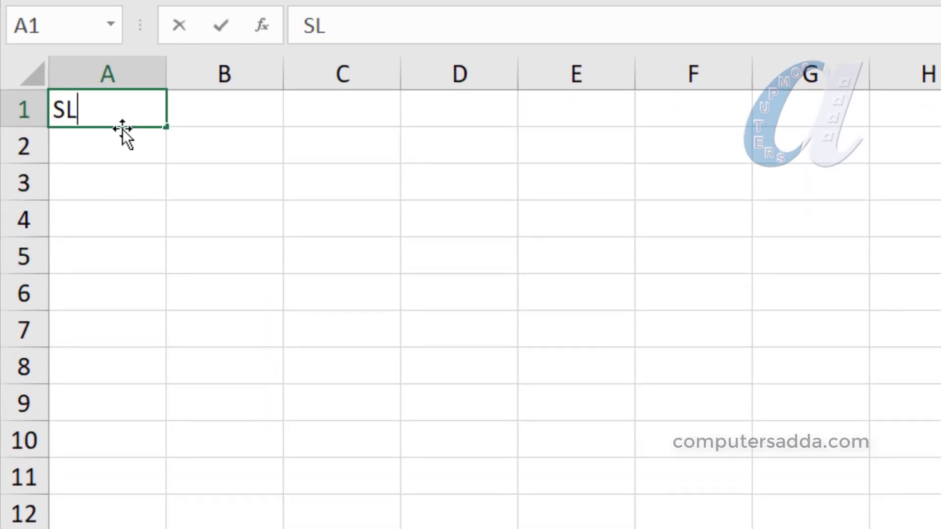
{"action": "type", "text": ".NO"}
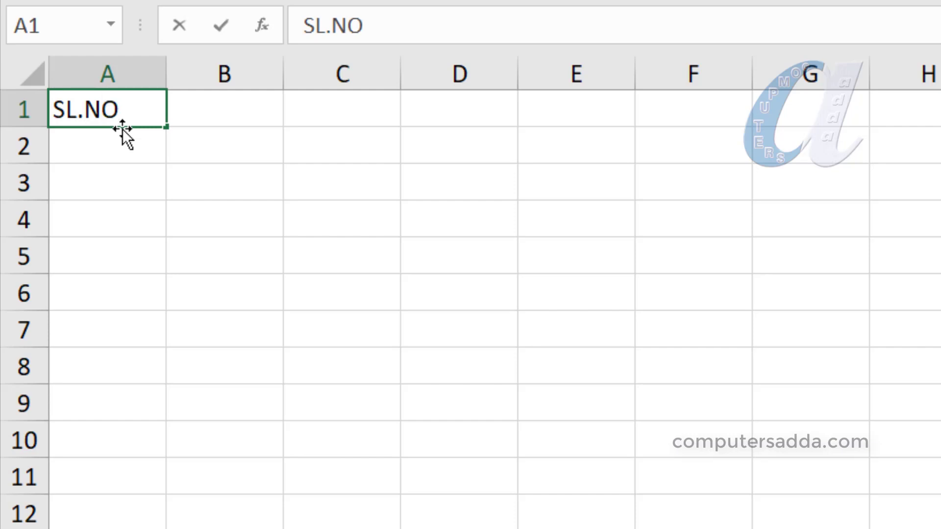
{"action": "key", "text": "Tab"}
{"action": "type", "text": "IN"}
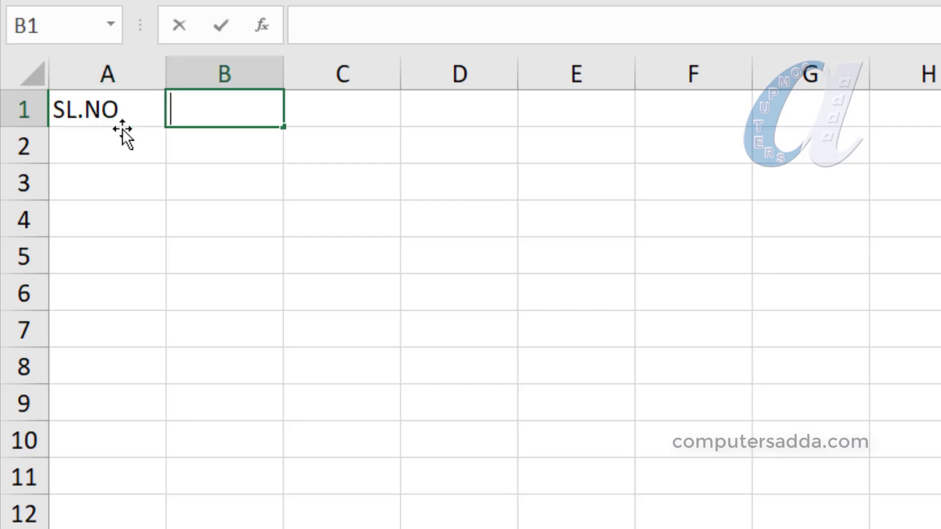
{"action": "type", "text": "VOIC"}
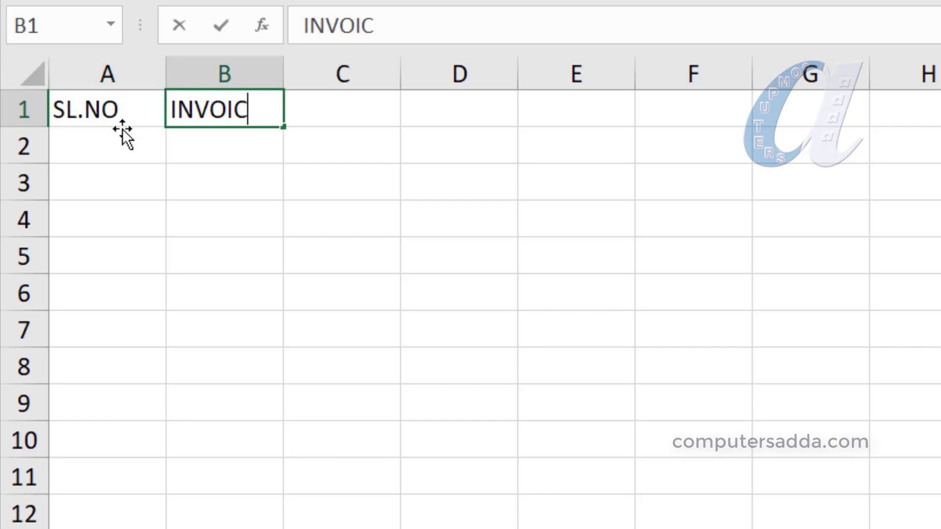
{"action": "type", "text": "E NO"}
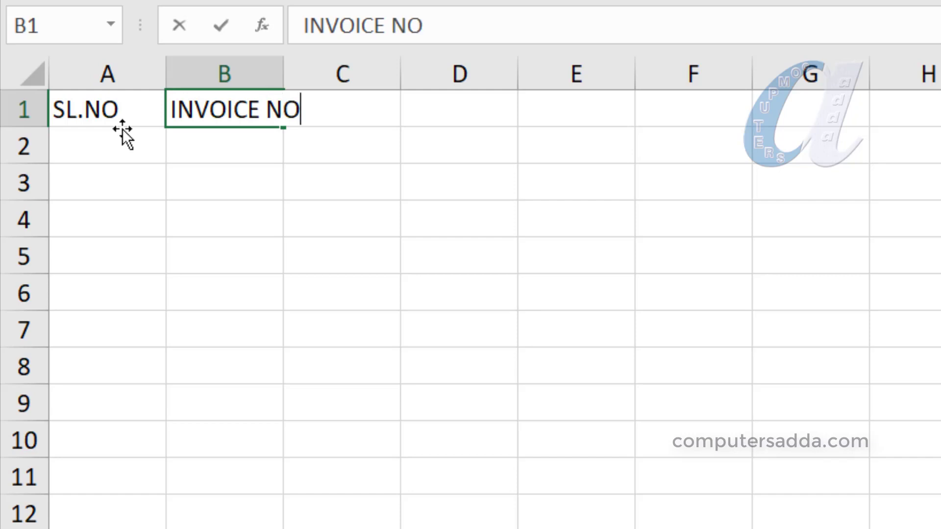
{"action": "key", "text": "Tab"}
{"action": "type", "text": "INV"}
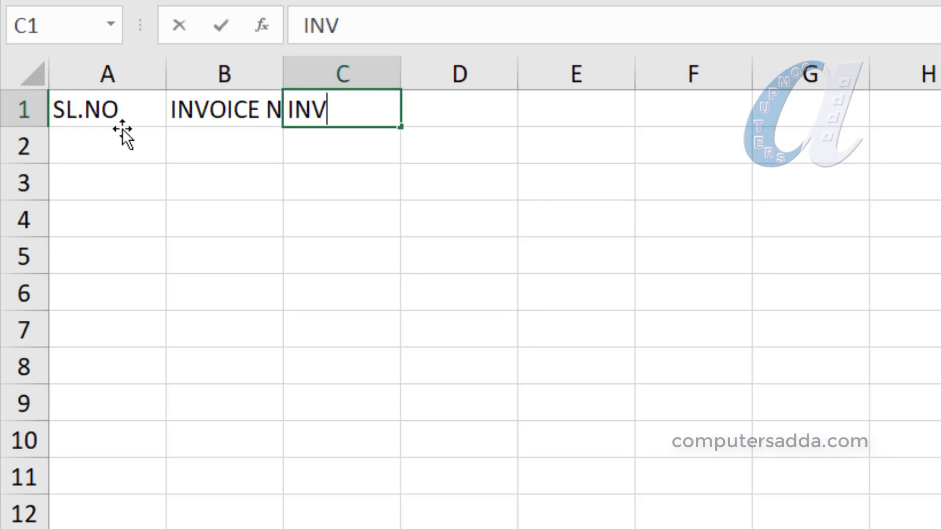
{"action": "type", "text": "OICE DATE"}
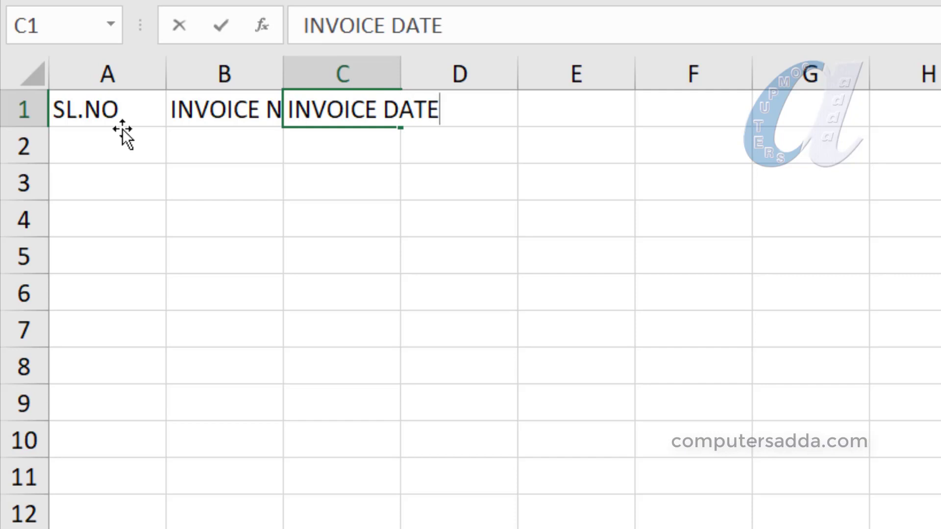
{"action": "key", "text": "Tab"}
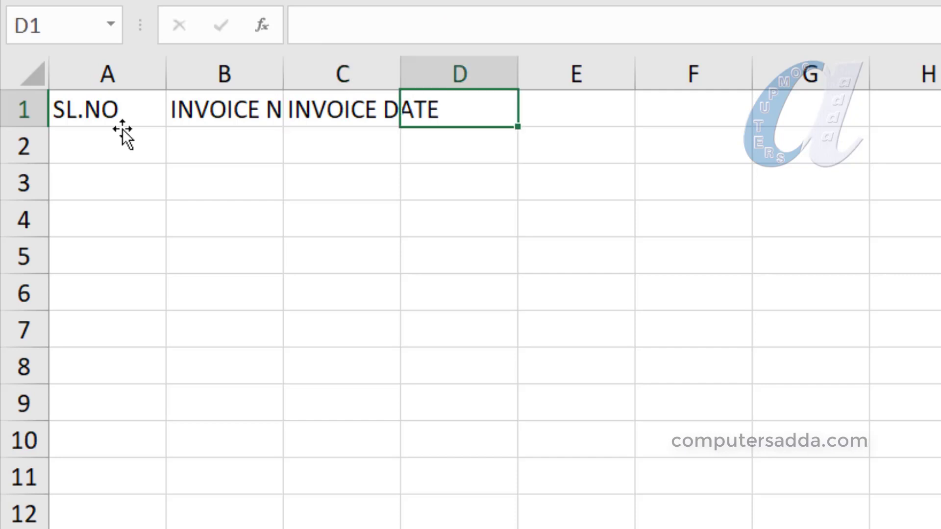
{"action": "type", "text": "STOCK I"}
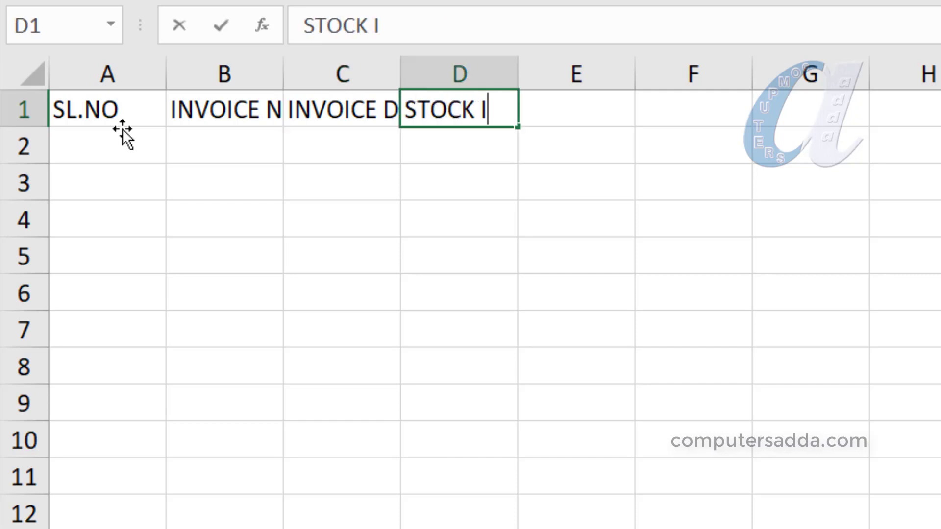
{"action": "type", "text": "TEMS"}
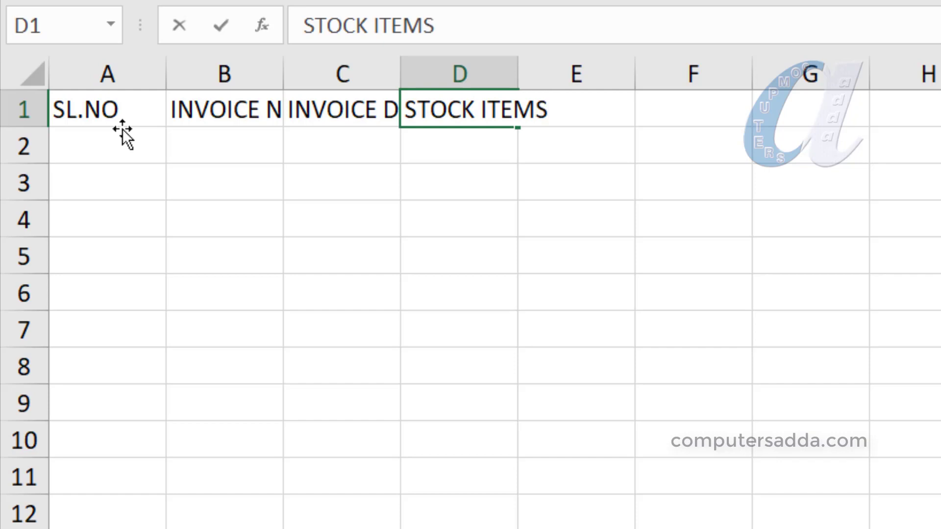
{"action": "key", "text": "Tab"}
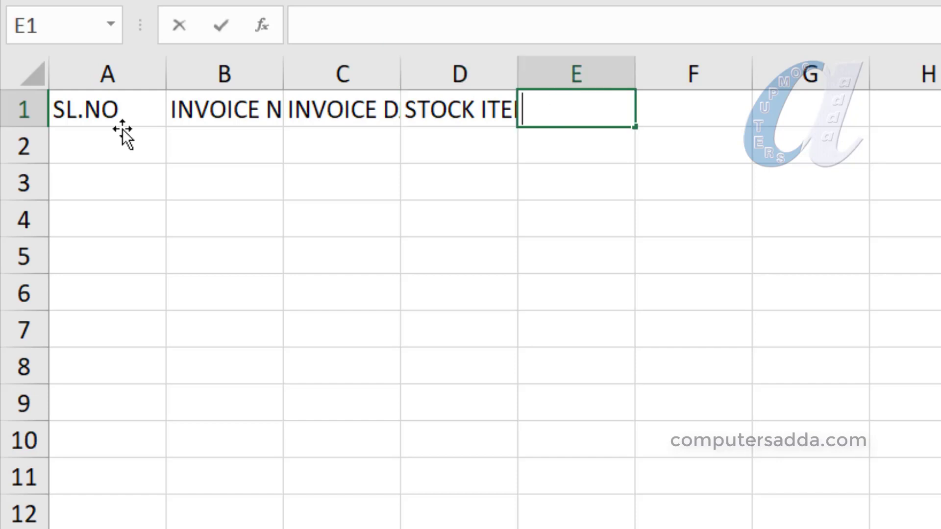
Add the QTY, RATE and TAXABLE VALUE headers in E1:G1
{"action": "type", "text": "QTY"}
{"action": "key", "text": "Tab"}
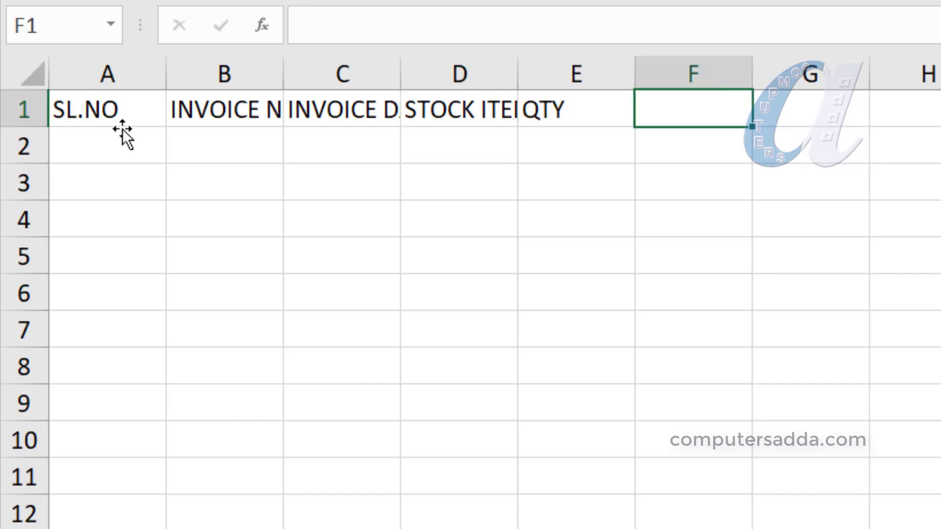
{"action": "type", "text": "RATE"}
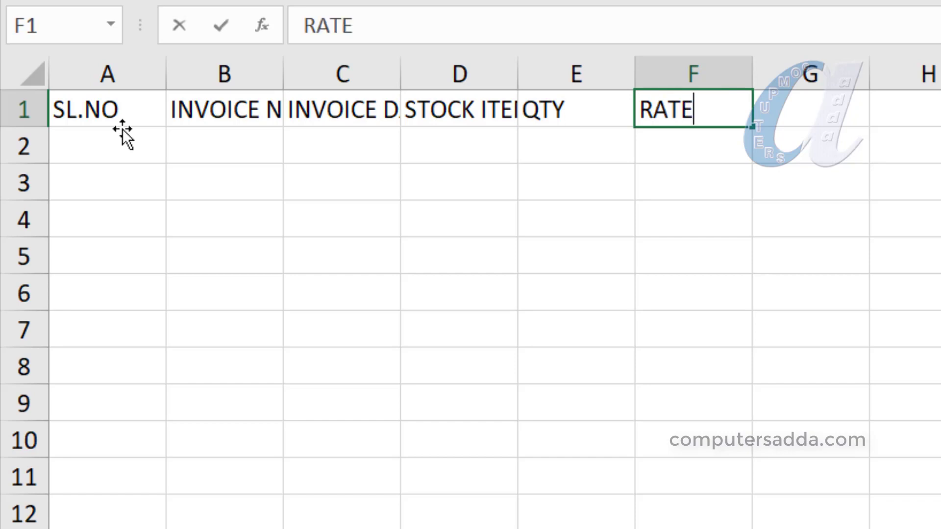
{"action": "key", "text": "Tab"}
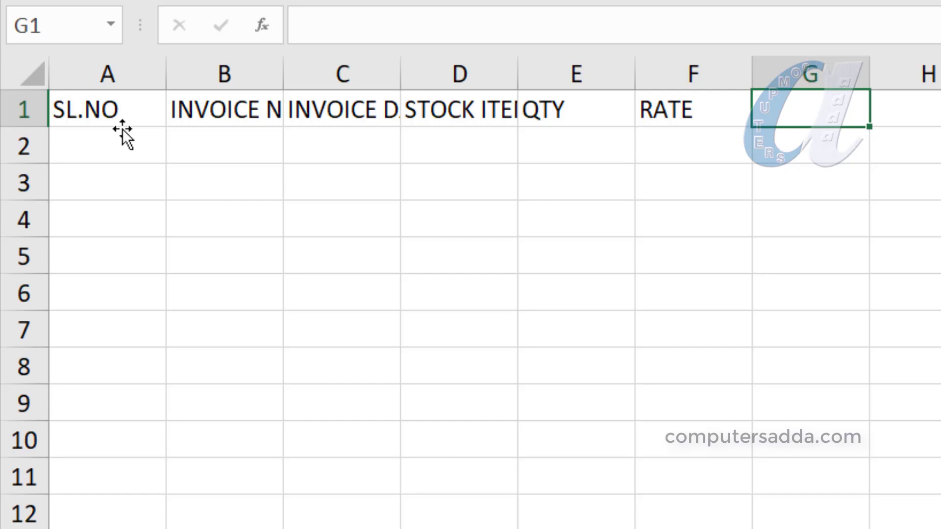
{"action": "type", "text": "TAX"}
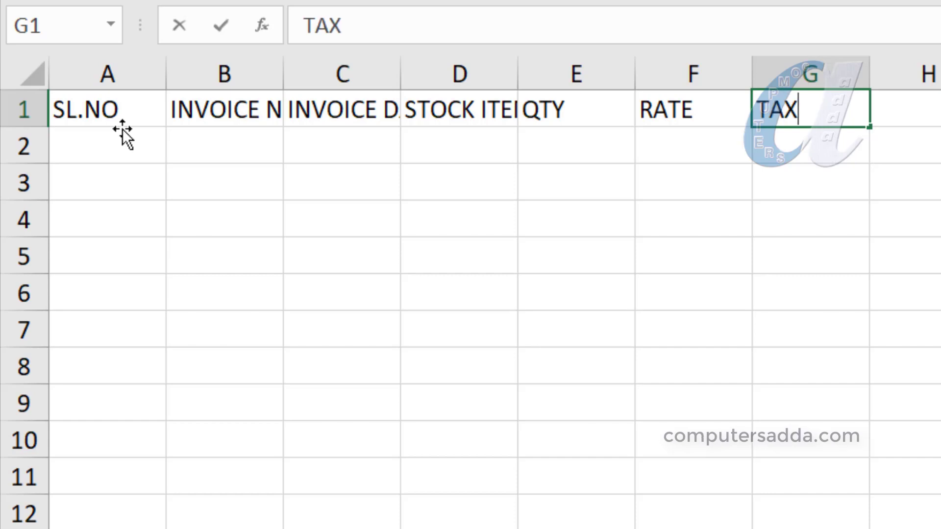
{"action": "type", "text": "ABLE V"}
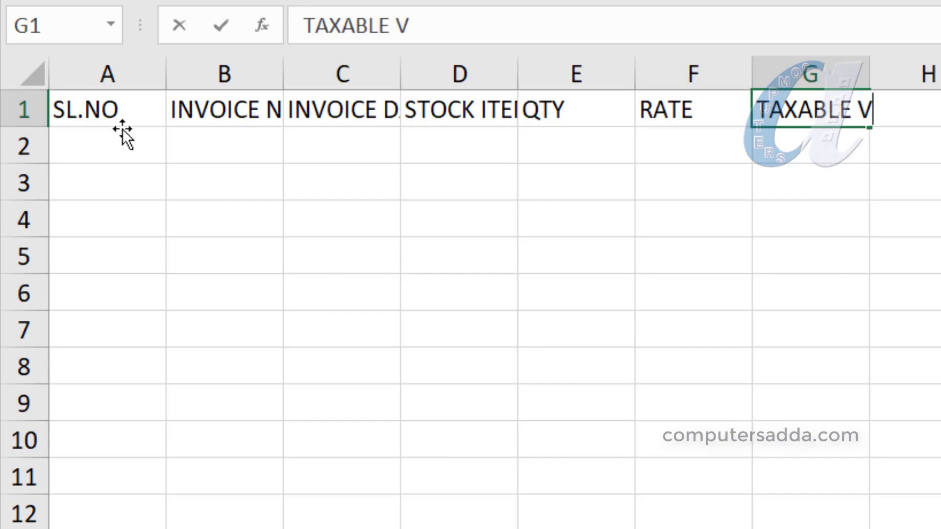
{"action": "type", "text": "ALUE"}
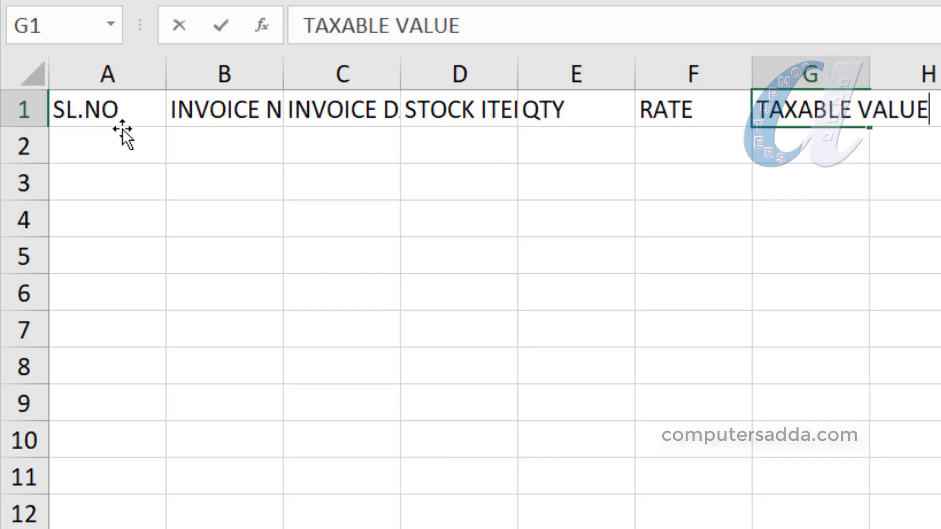
{"action": "key", "text": "Tab"}
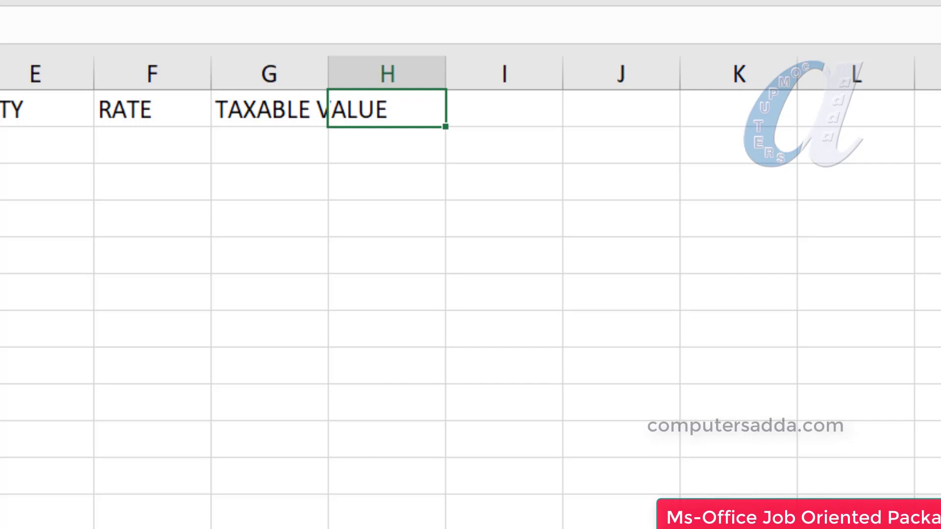
Enter GST in H1, CGST in H2, SGST in I2 and INVOICE VALUE in J2
{"action": "left_click", "coordinate": [504, 108]}
{"action": "left_click", "coordinate": [387, 108]}
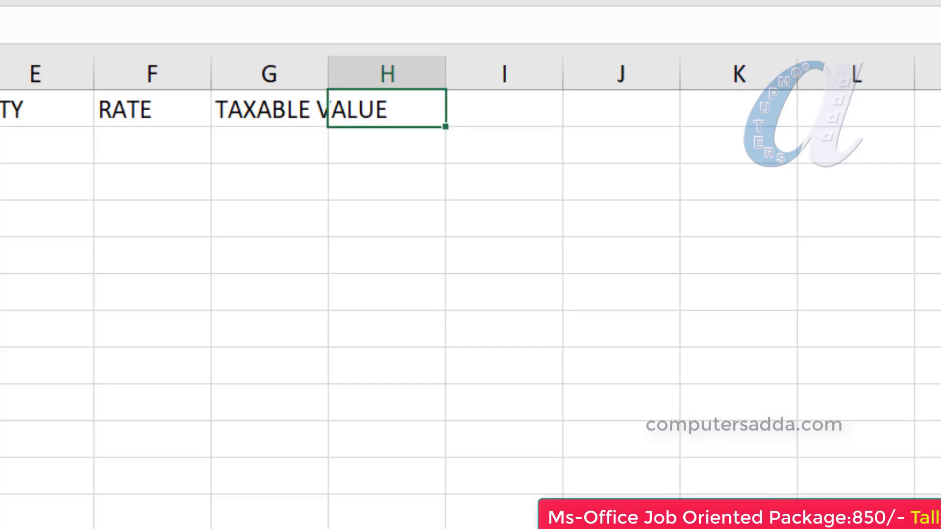
{"action": "type", "text": "GST"}
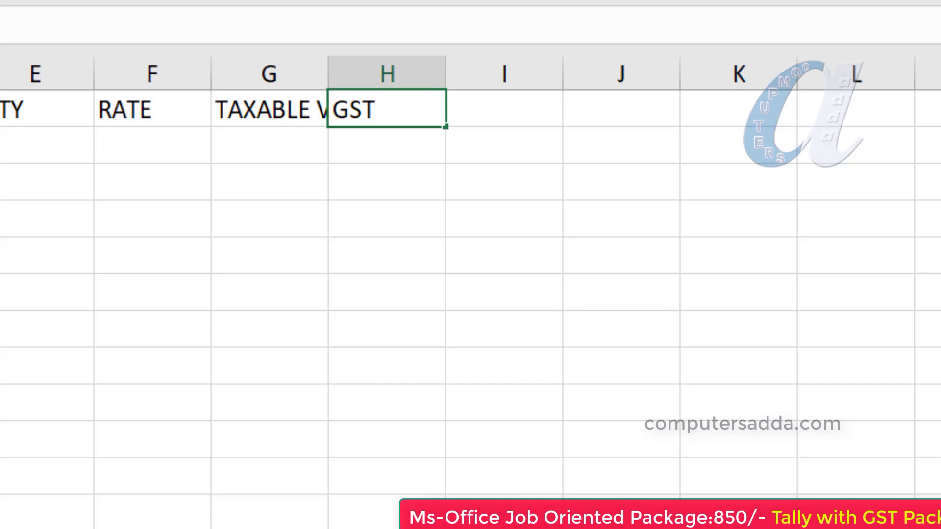
{"action": "key", "text": "Return"}
{"action": "type", "text": "CGST"}
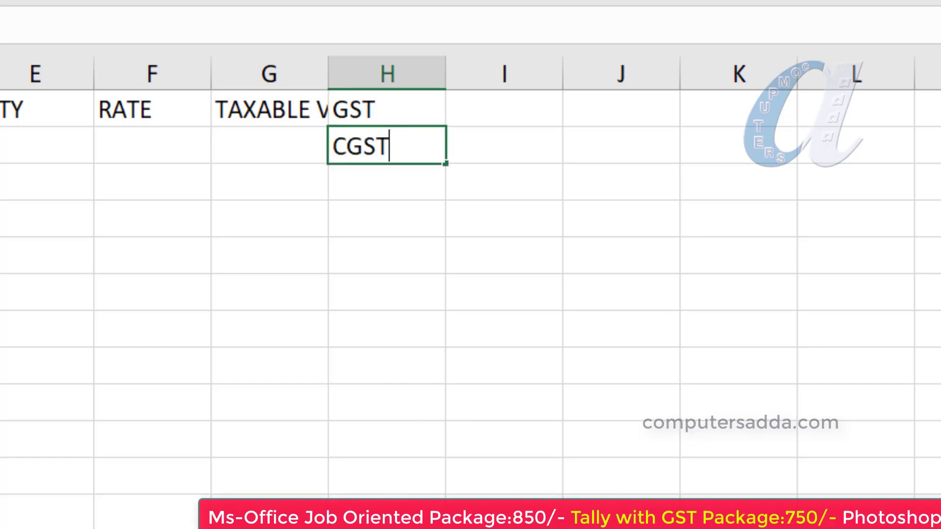
{"action": "key", "text": "Tab"}
{"action": "type", "text": "SGST"}
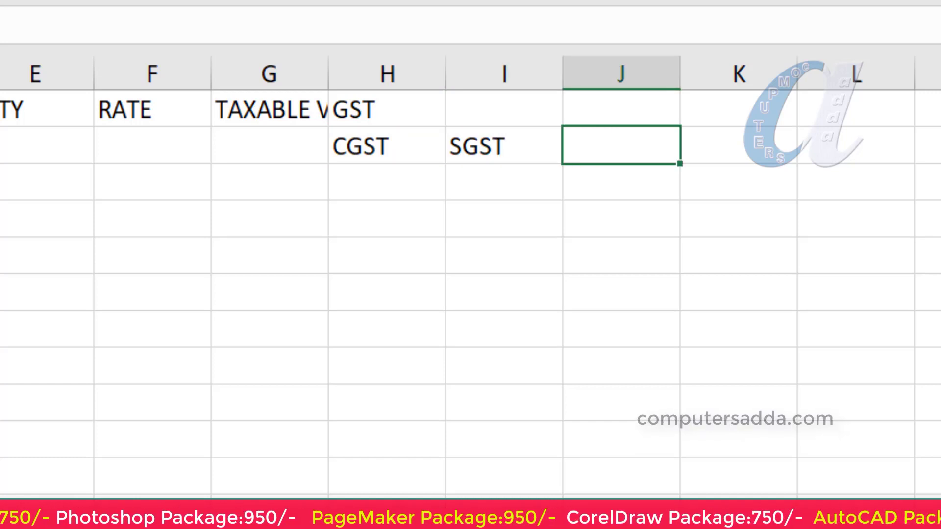
{"action": "type", "text": "INVO"}
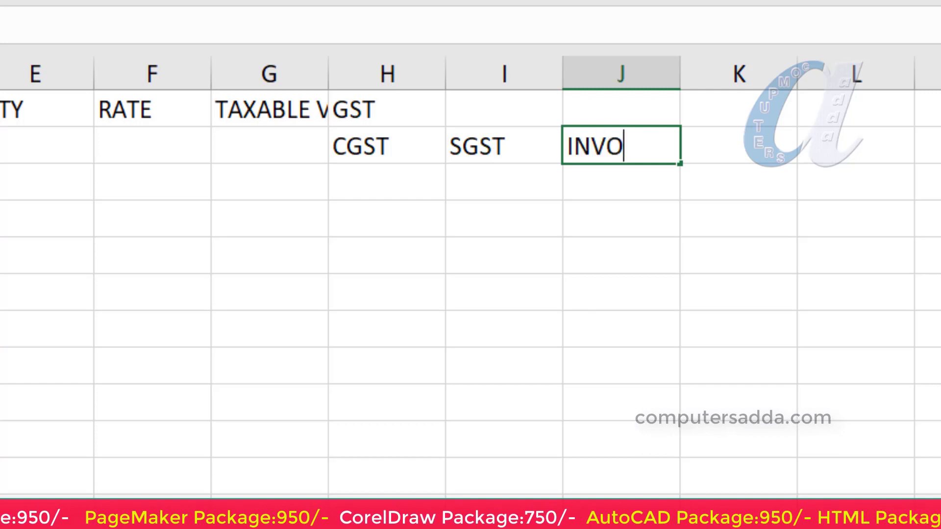
{"action": "type", "text": "ICE VALUE"}
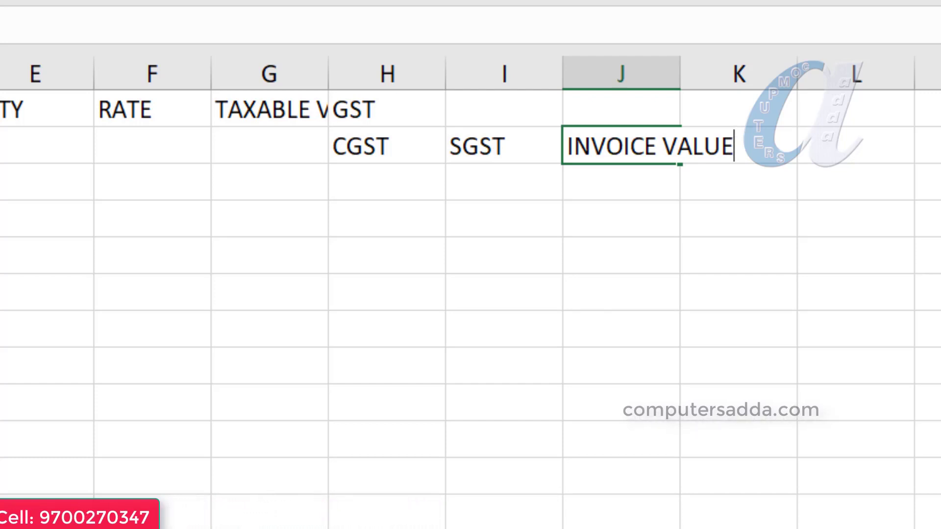
{"action": "left_click", "coordinate": [501, 327]}
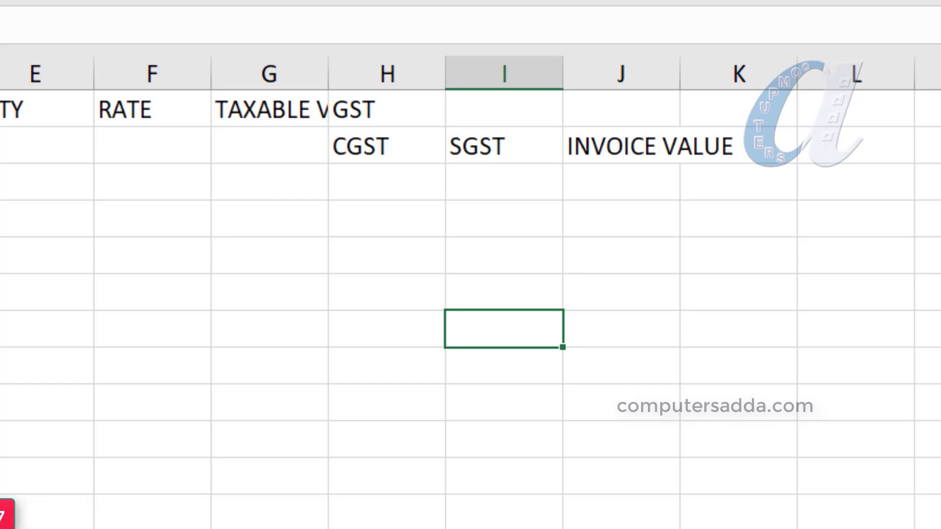
Autofit columns A through J and put all borders on A1:J10
{"action": "left_click_drag", "start_coordinate": [0, 72], "coordinate": [695, 80]}
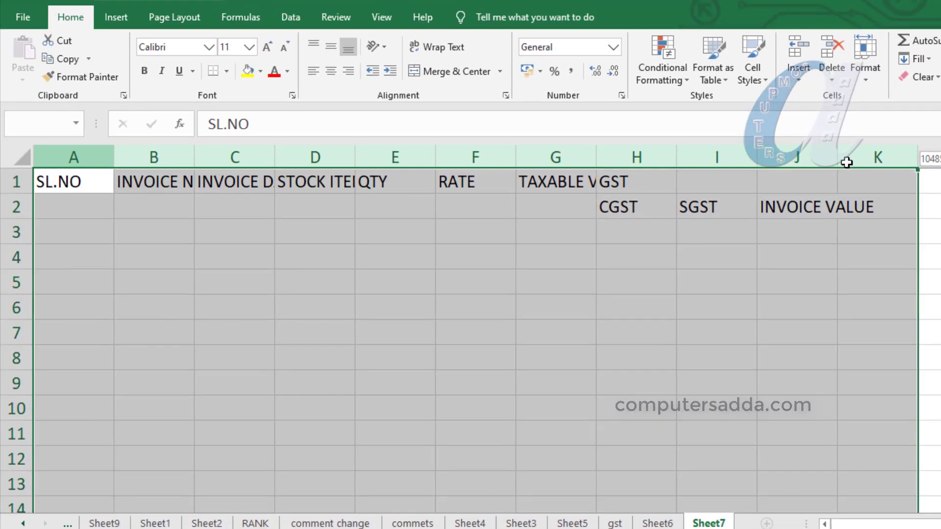
{"action": "left_click_drag", "start_coordinate": [847, 163], "coordinate": [834, 160]}
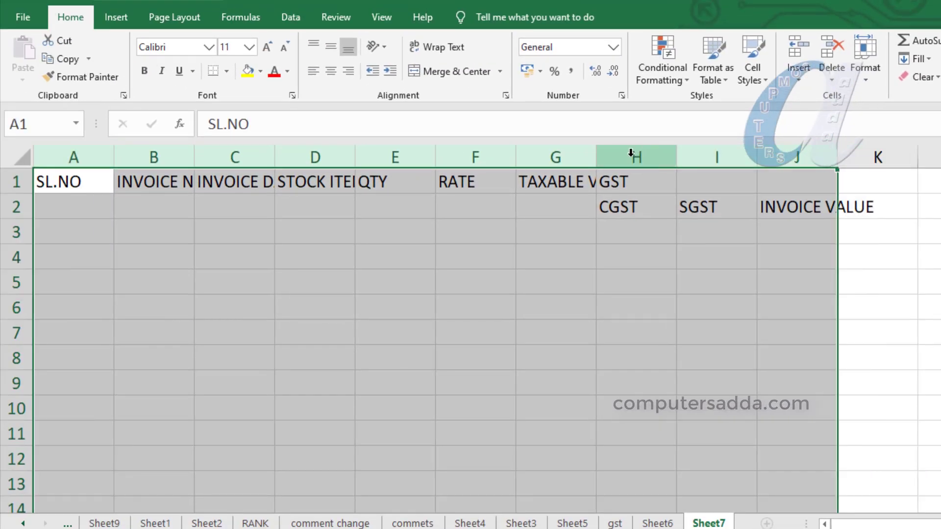
{"action": "double_click", "coordinate": [515, 158]}
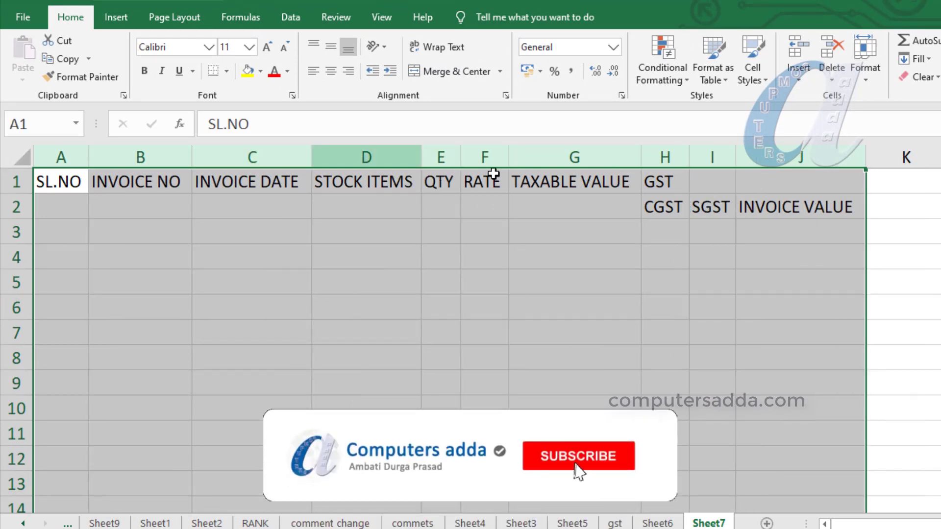
{"action": "left_click_drag", "start_coordinate": [77, 186], "coordinate": [840, 409]}
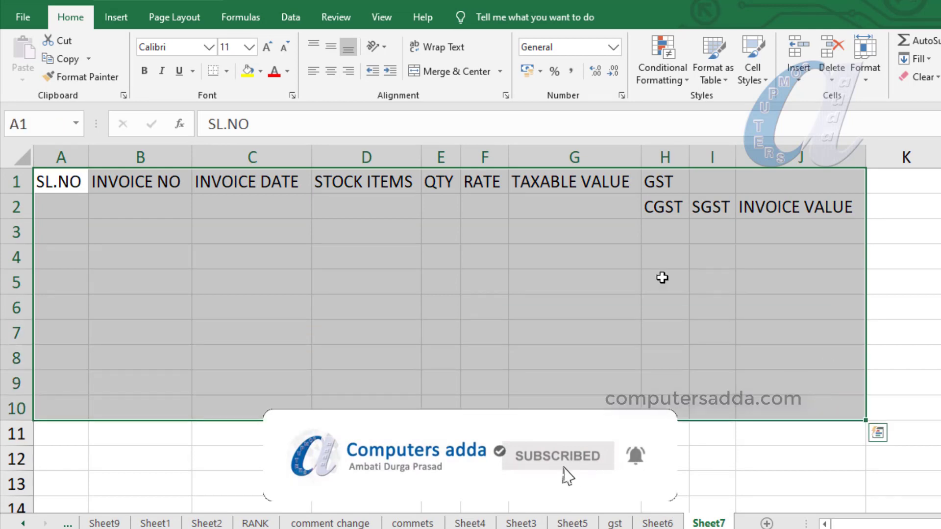
{"action": "left_click", "coordinate": [226, 71]}
{"action": "left_click", "coordinate": [237, 208]}
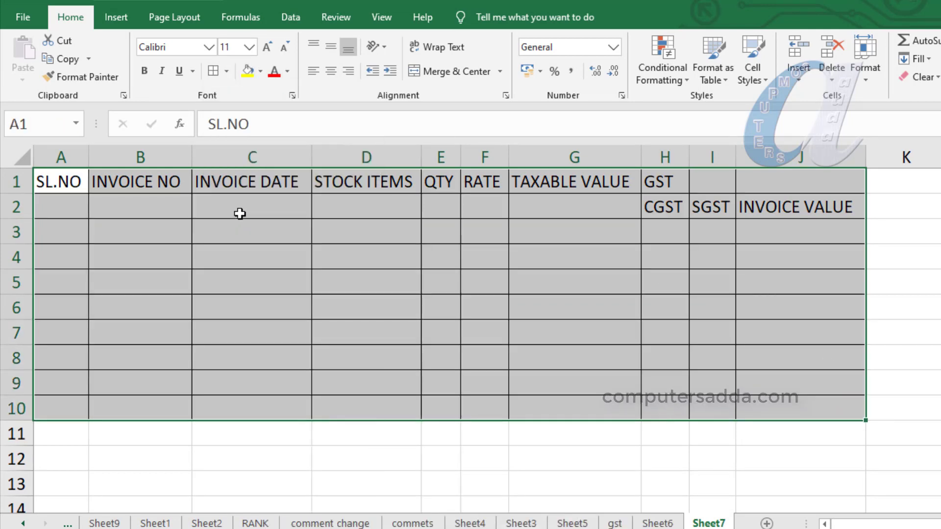
Widen the STOCK ITEMS column and the CGST and SGST columns
{"action": "left_click", "coordinate": [194, 285]}
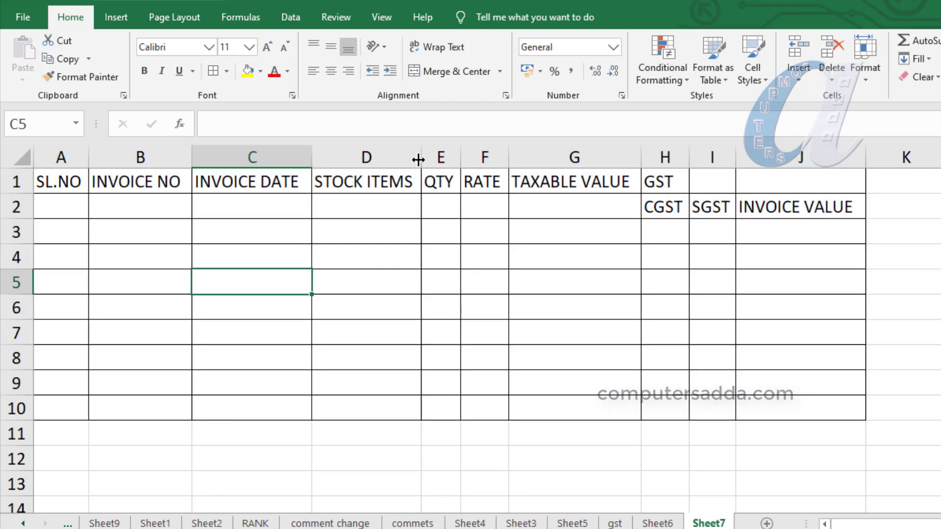
{"action": "left_click_drag", "start_coordinate": [419, 158], "coordinate": [629, 158]}
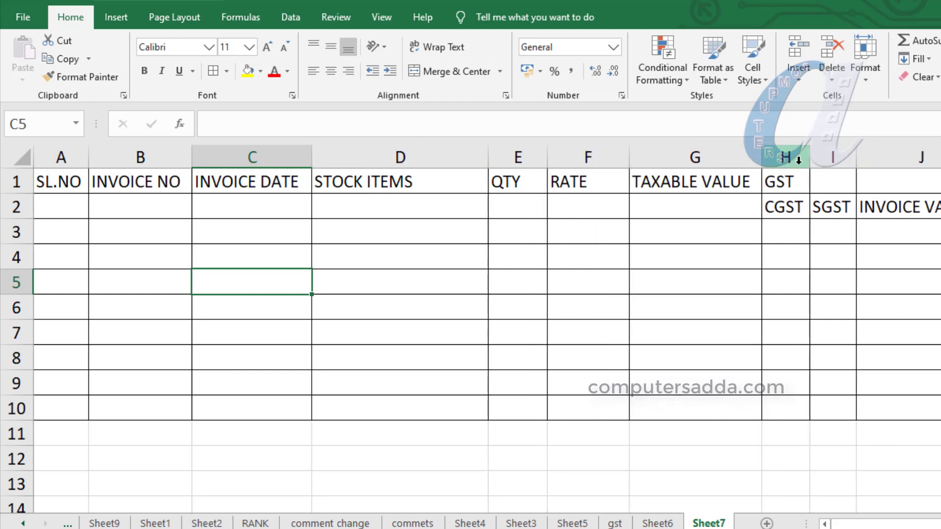
{"action": "left_click_drag", "start_coordinate": [784, 158], "coordinate": [828, 157]}
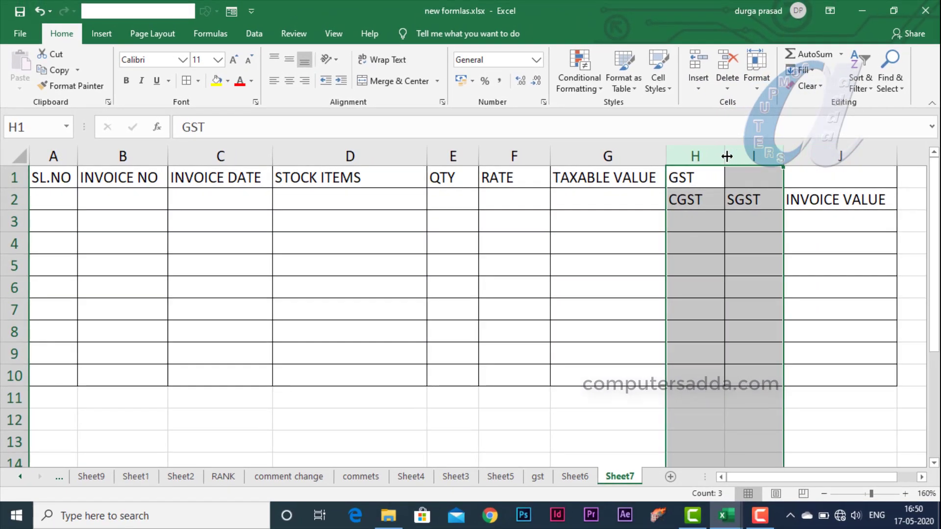
Centre, middle-align and bold all text in A1:J10, keeping font size 11
{"action": "left_click_drag", "start_coordinate": [64, 177], "coordinate": [813, 374]}
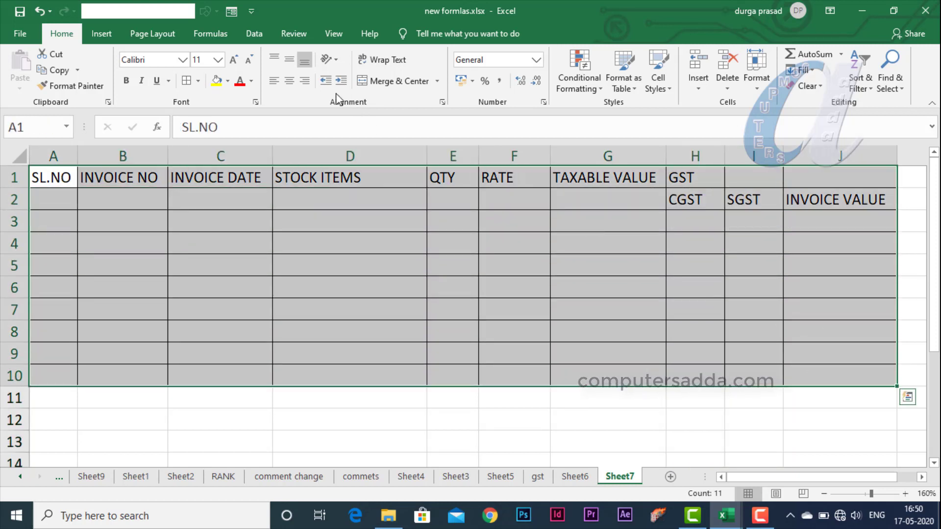
{"action": "left_click", "coordinate": [292, 87]}
{"action": "left_click", "coordinate": [290, 60]}
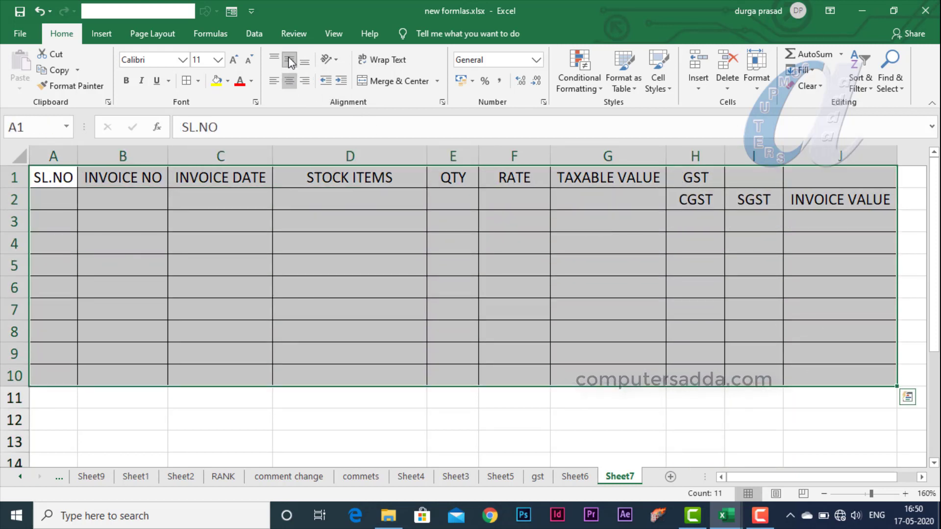
{"action": "left_click", "coordinate": [234, 60]}
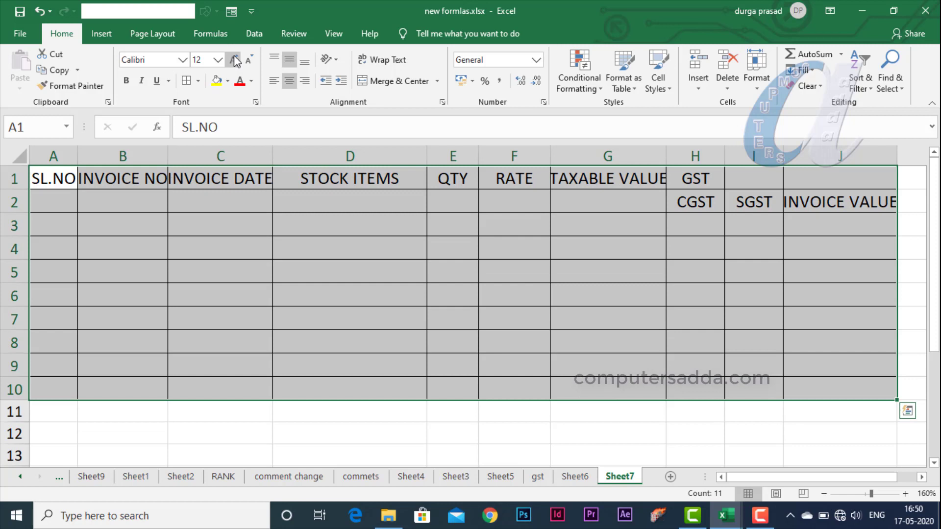
{"action": "left_click", "coordinate": [127, 81]}
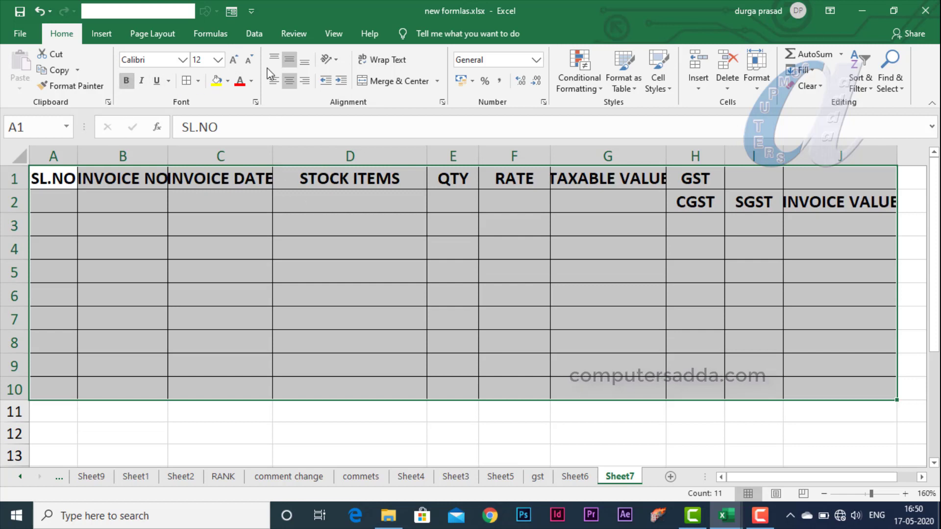
{"action": "left_click", "coordinate": [250, 60]}
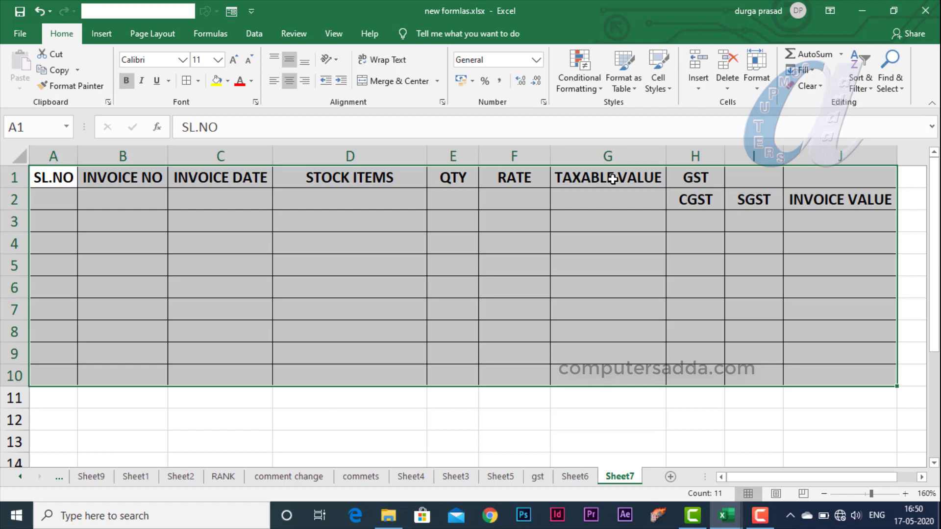
Merge and centre the GST heading across H1:I1 above CGST and SGST
{"action": "left_click", "coordinate": [693, 204]}
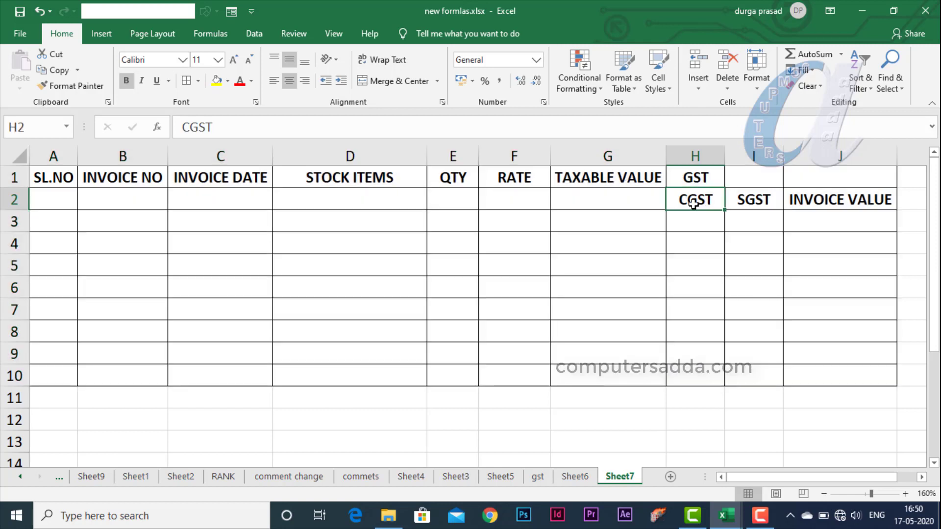
{"action": "left_click_drag", "start_coordinate": [695, 202], "coordinate": [737, 201]}
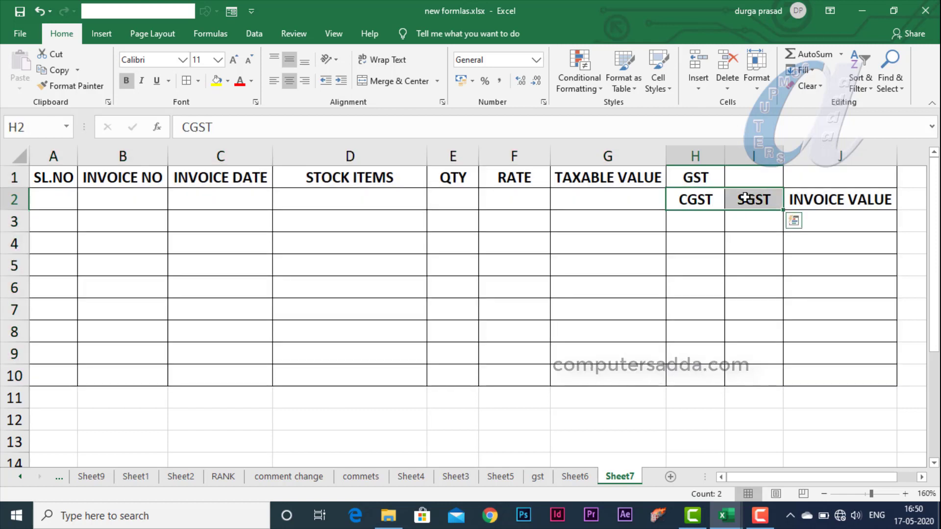
{"action": "left_click", "coordinate": [688, 178]}
{"action": "left_click_drag", "start_coordinate": [681, 176], "coordinate": [764, 179]}
{"action": "left_click", "coordinate": [398, 80]}
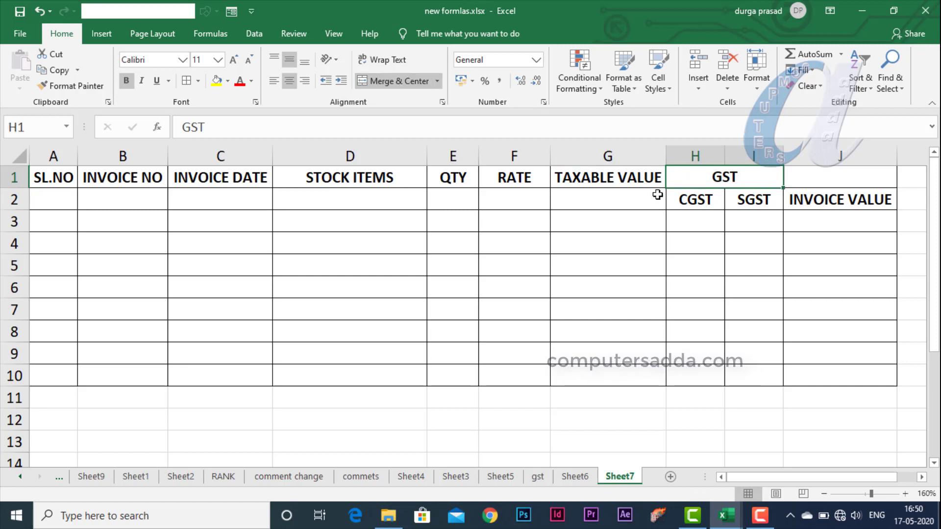
Select the SL.NO heading together with the empty cell below it (A1:A2)
{"action": "left_click", "coordinate": [747, 205]}
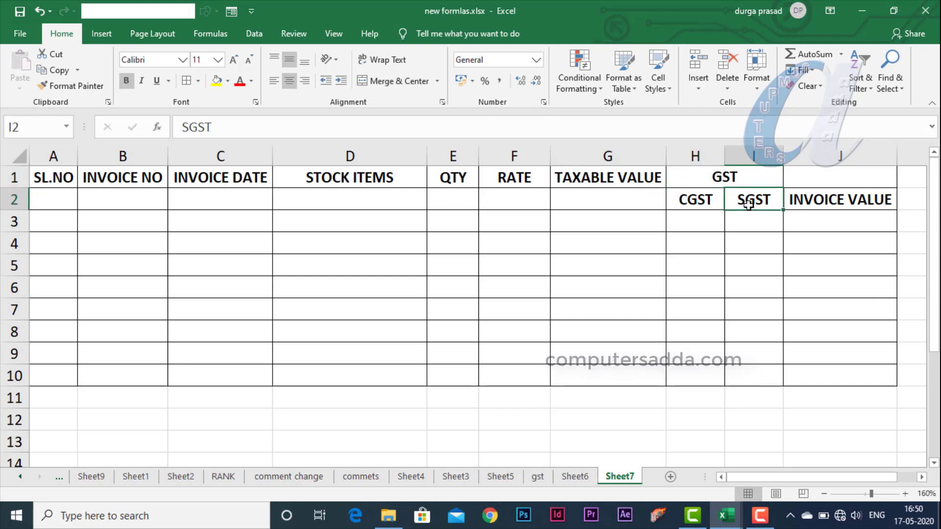
{"action": "left_click", "coordinate": [797, 201]}
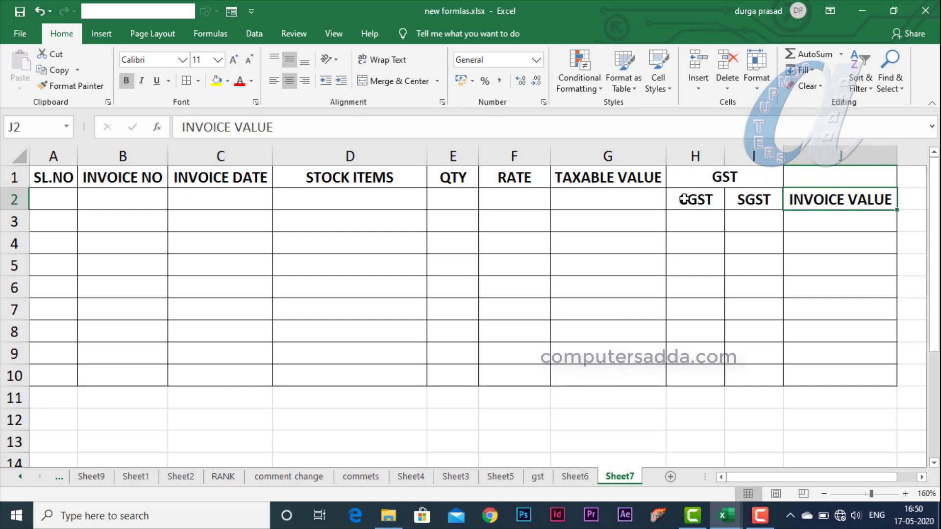
{"action": "left_click_drag", "start_coordinate": [692, 180], "coordinate": [704, 199]}
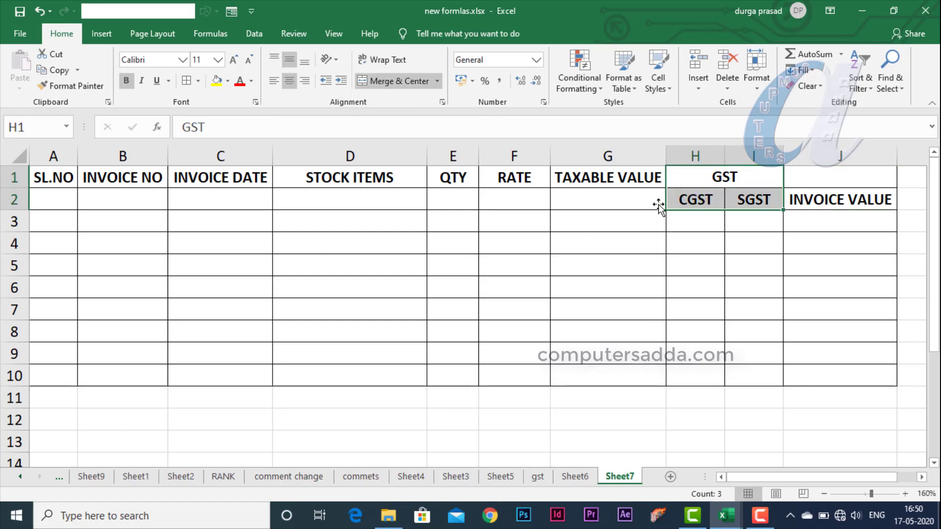
{"action": "left_click_drag", "start_coordinate": [51, 199], "coordinate": [616, 196]}
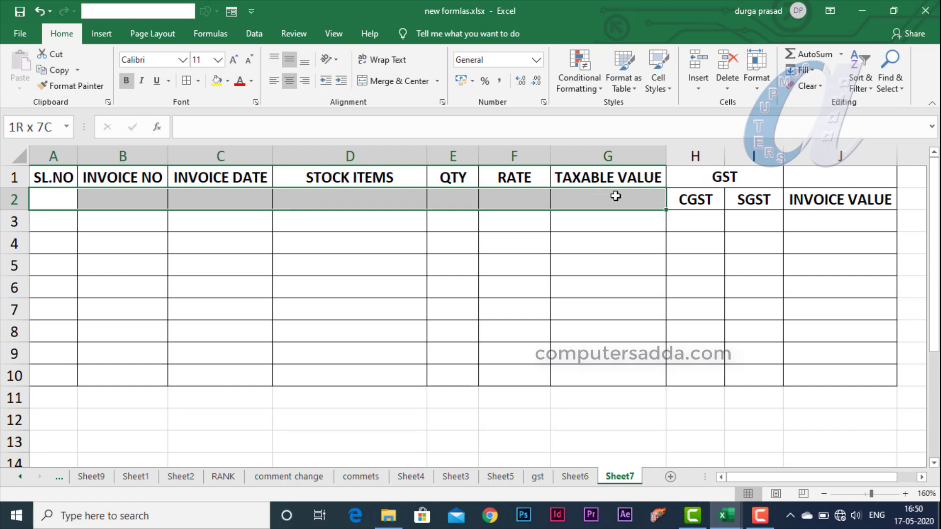
{"action": "left_click", "coordinate": [50, 200]}
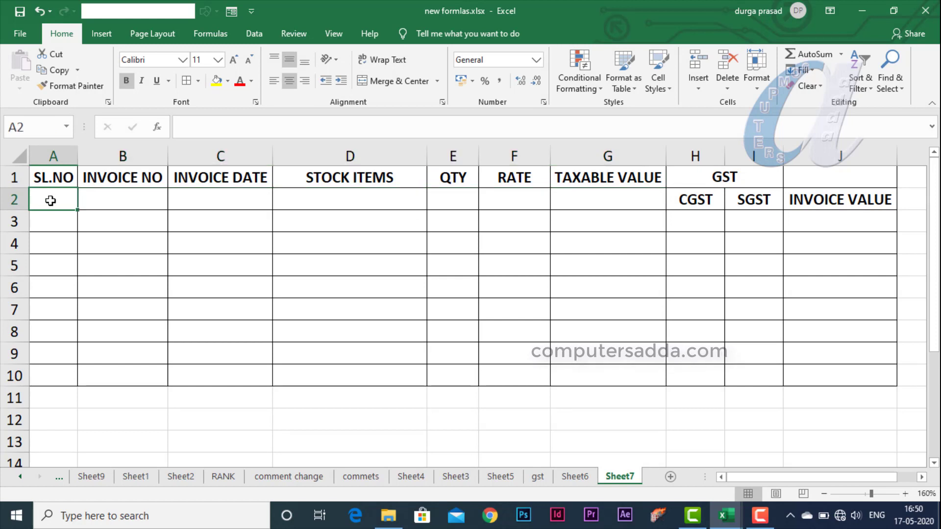
{"action": "left_click", "coordinate": [349, 265]}
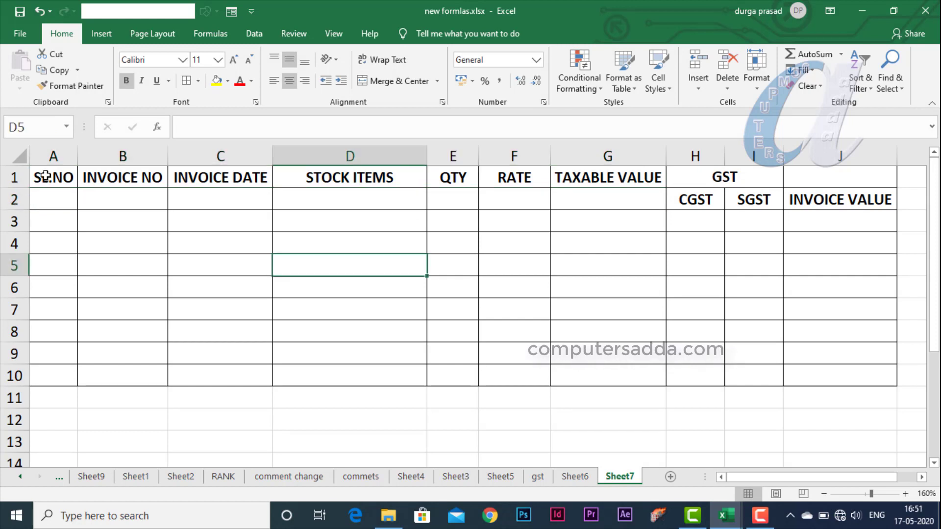
{"action": "left_click_drag", "start_coordinate": [49, 177], "coordinate": [48, 201]}
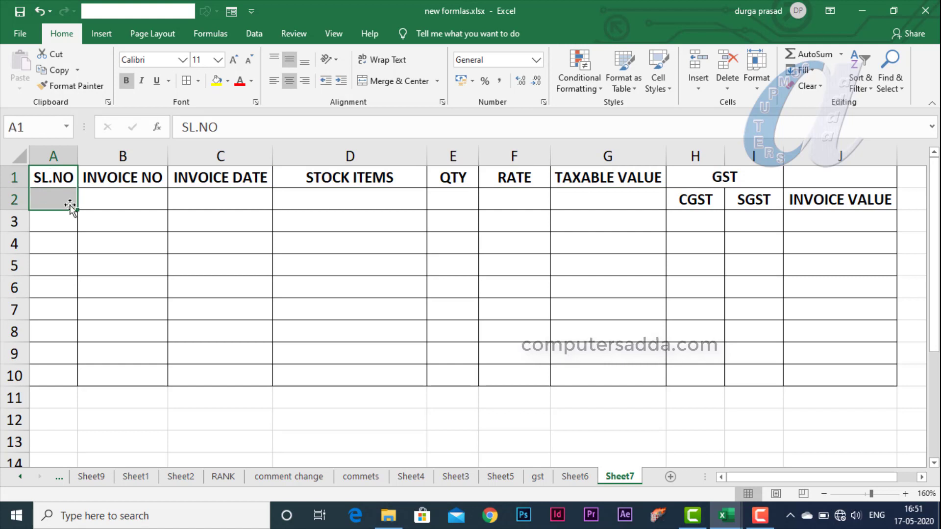
Merge SL.NO across A1:A2 and fill that merge formatting only across to TAXABLE VALUE
{"action": "left_click", "coordinate": [390, 82]}
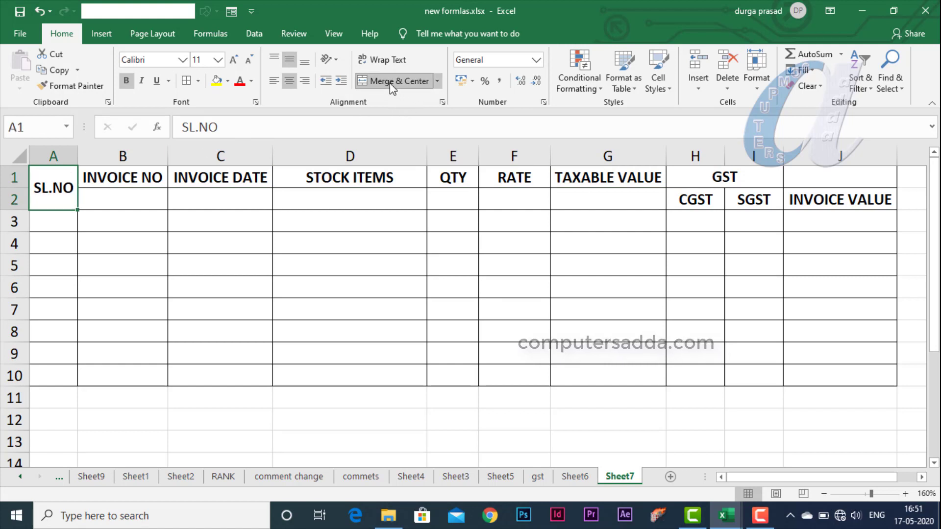
{"action": "left_click_drag", "start_coordinate": [122, 181], "coordinate": [126, 198]}
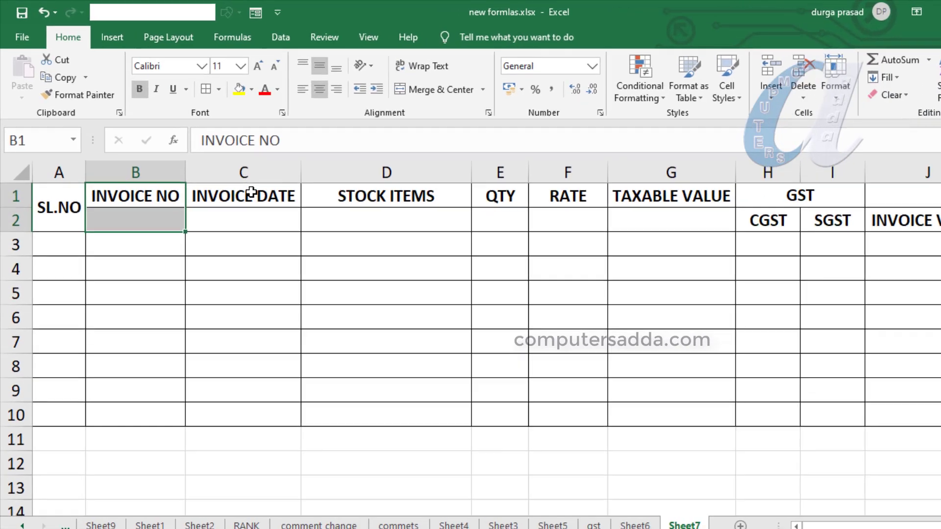
{"action": "left_click_drag", "start_coordinate": [251, 192], "coordinate": [252, 219]}
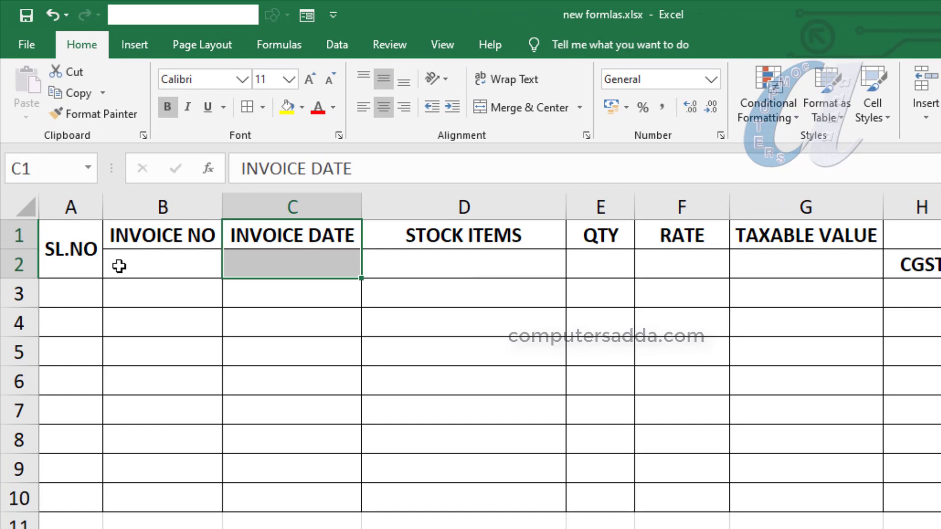
{"action": "left_click", "coordinate": [71, 256]}
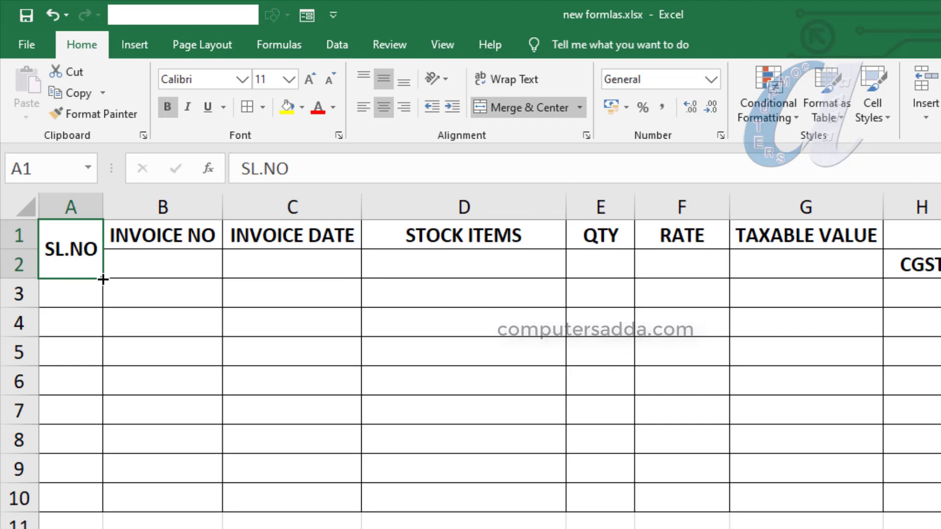
{"action": "left_click_drag", "start_coordinate": [103, 279], "coordinate": [874, 284]}
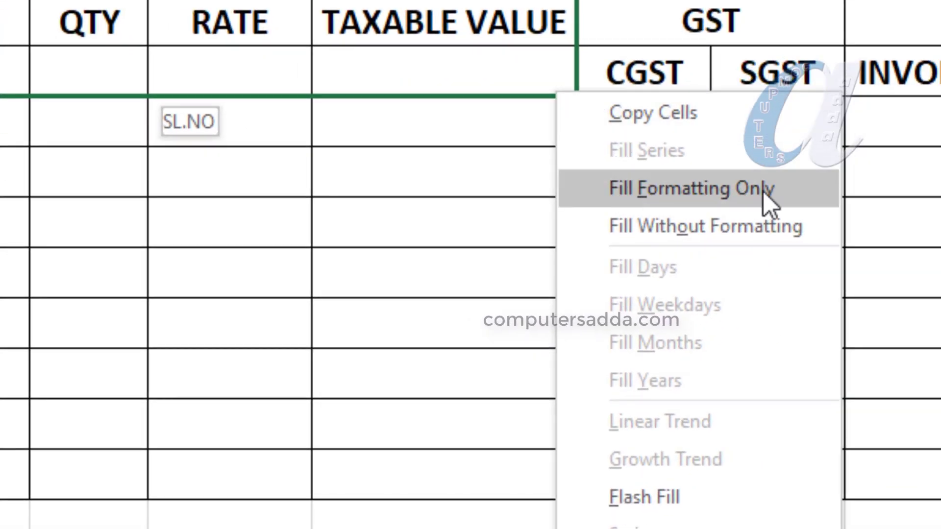
{"action": "left_click", "coordinate": [763, 190]}
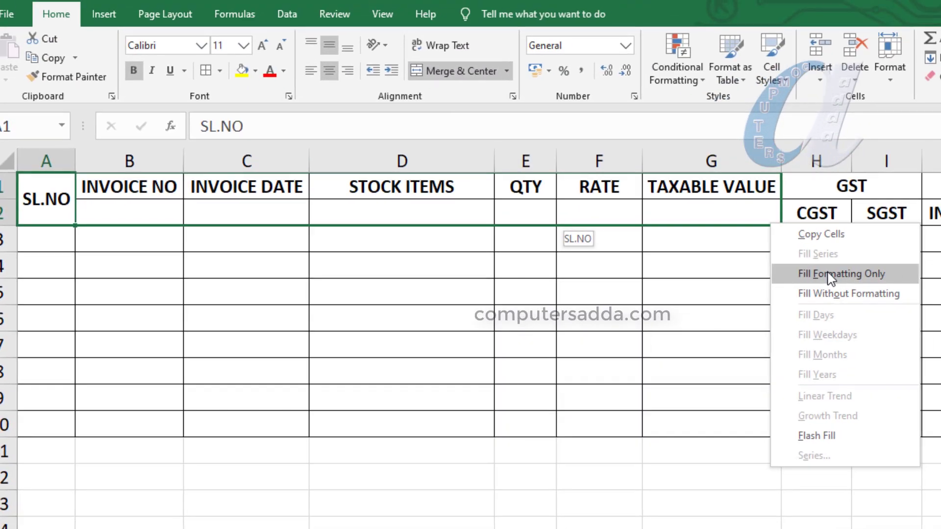
{"action": "left_click", "coordinate": [832, 279]}
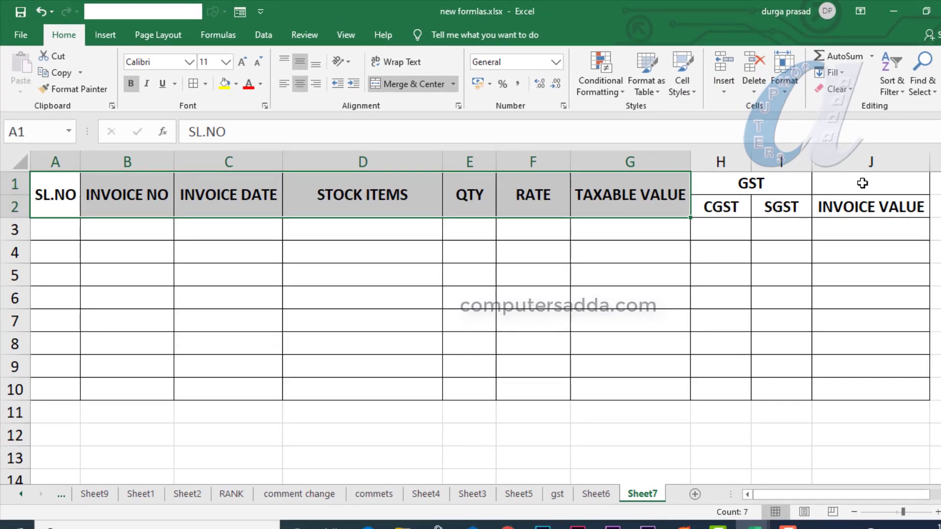
Merge and centre INVOICE VALUE across J1:J2
{"action": "left_click_drag", "start_coordinate": [862, 183], "coordinate": [831, 206]}
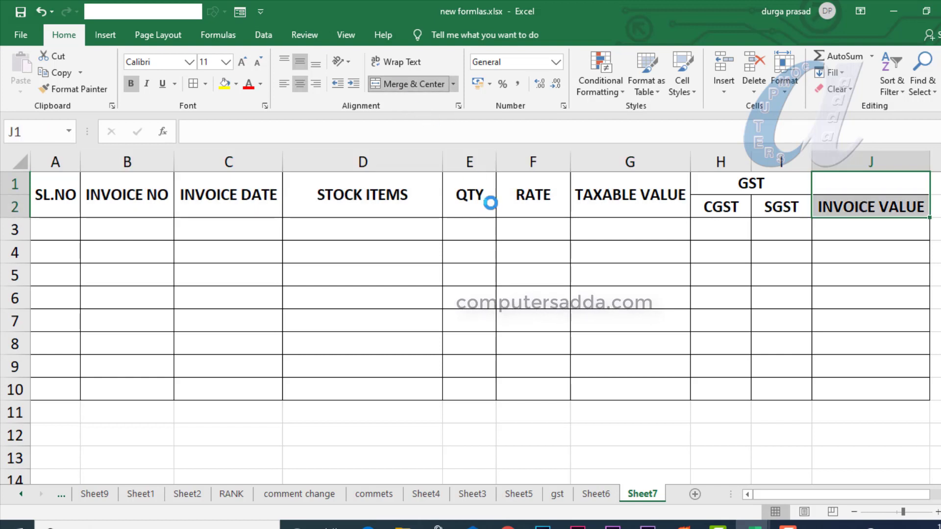
{"action": "left_click", "coordinate": [408, 84]}
{"action": "left_click", "coordinate": [721, 298]}
{"action": "left_click_drag", "start_coordinate": [63, 196], "coordinate": [857, 203]}
Fill the header cells A1:J2 with a light red fill
{"action": "left_click", "coordinate": [677, 95]}
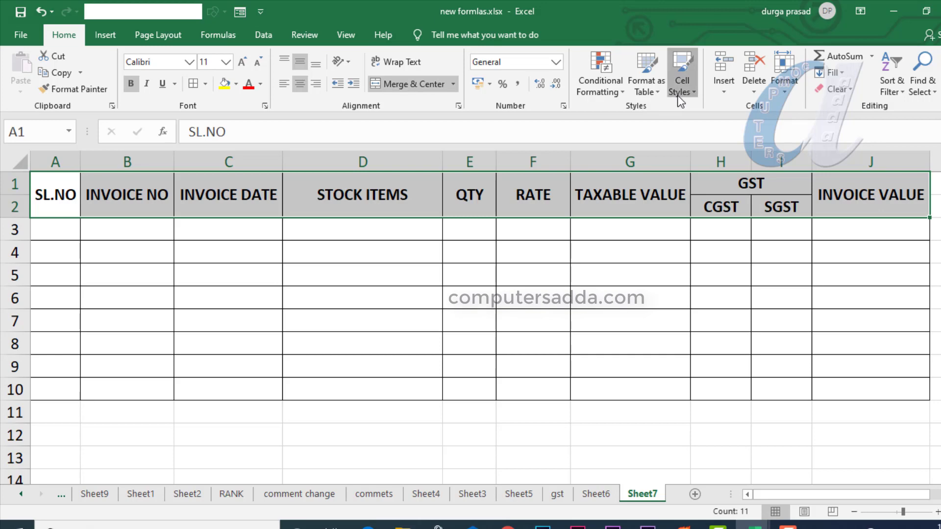
{"action": "left_click", "coordinate": [677, 95]}
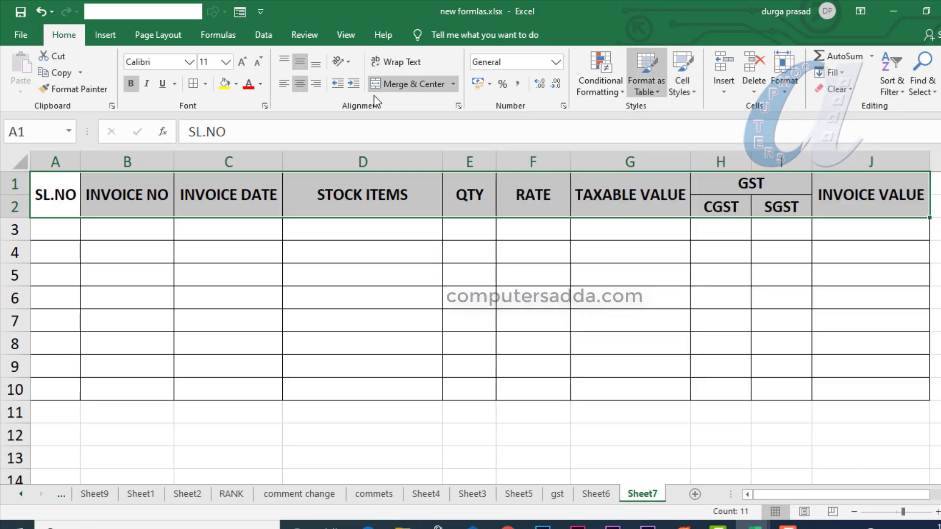
{"action": "left_click", "coordinate": [238, 85]}
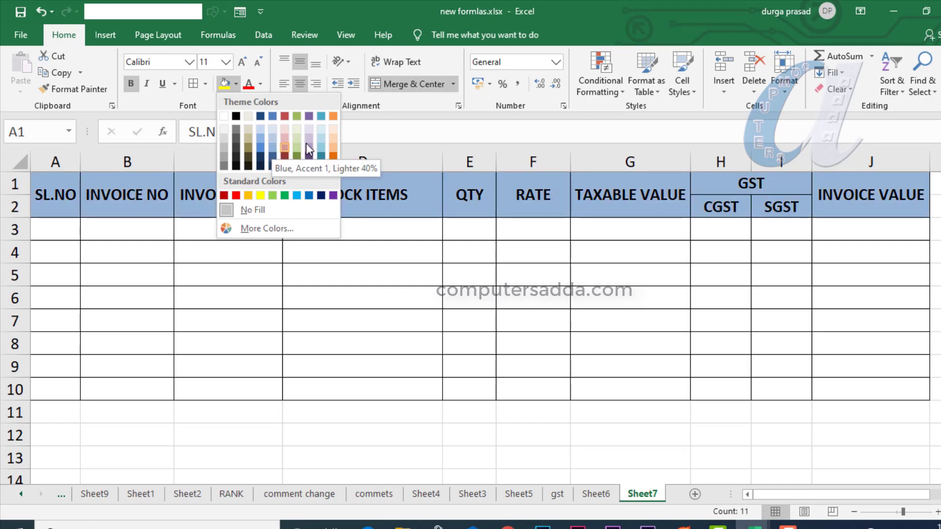
{"action": "left_click", "coordinate": [283, 146]}
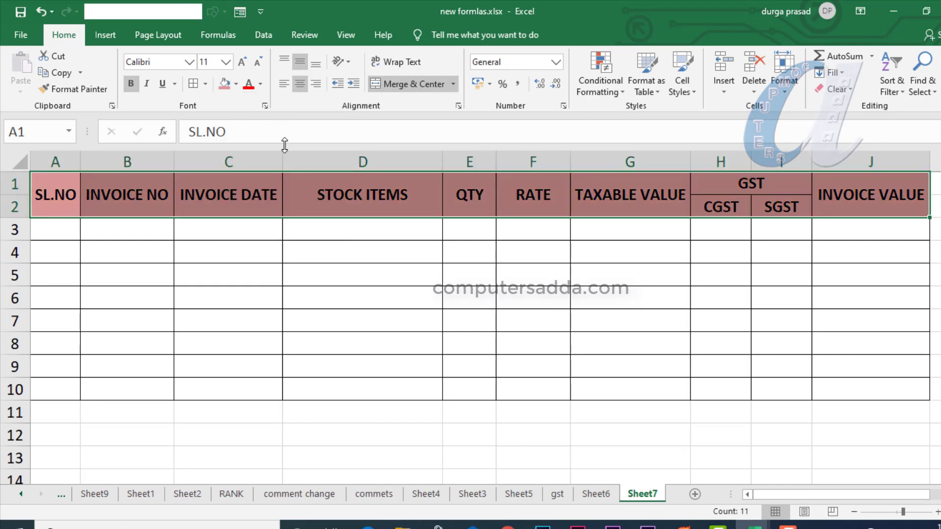
Recolour the merged GST heading with a light green fill
{"action": "left_click", "coordinate": [718, 189]}
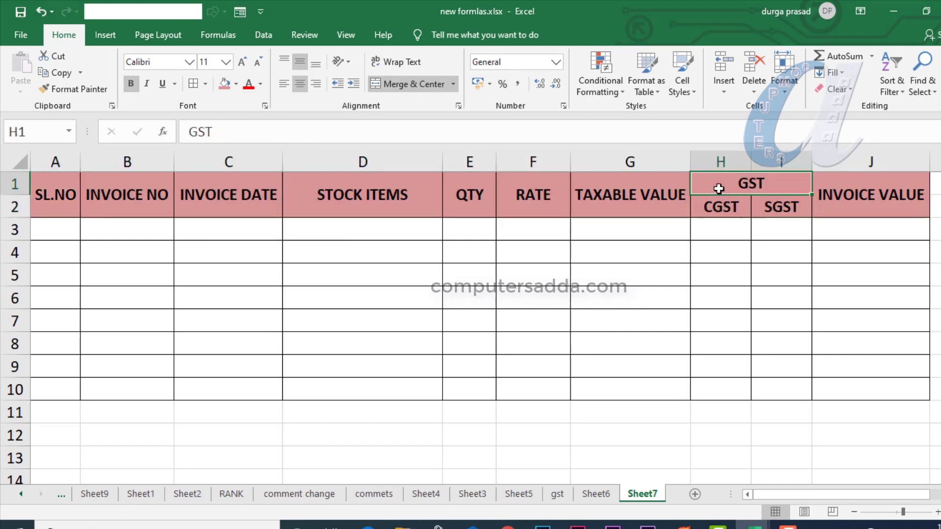
{"action": "left_click", "coordinate": [236, 85]}
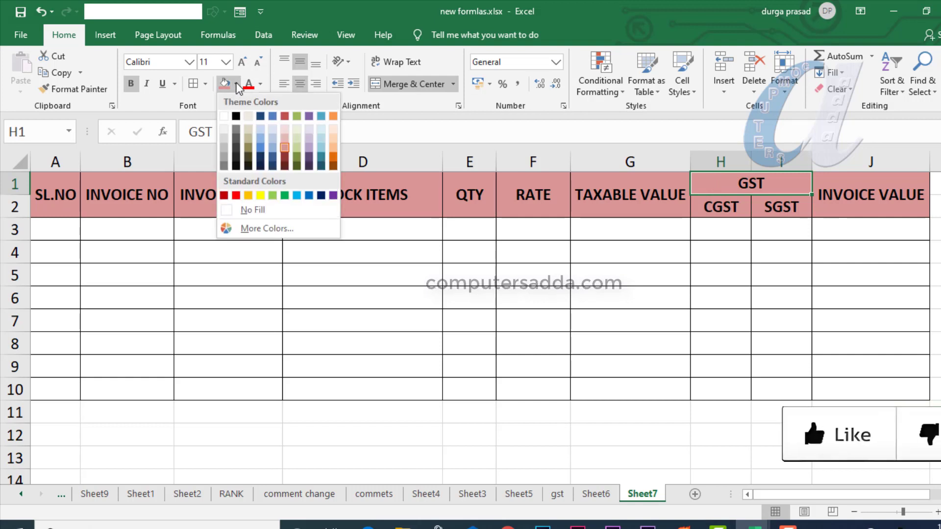
{"action": "left_click", "coordinate": [294, 146]}
{"action": "left_click", "coordinate": [291, 215]}
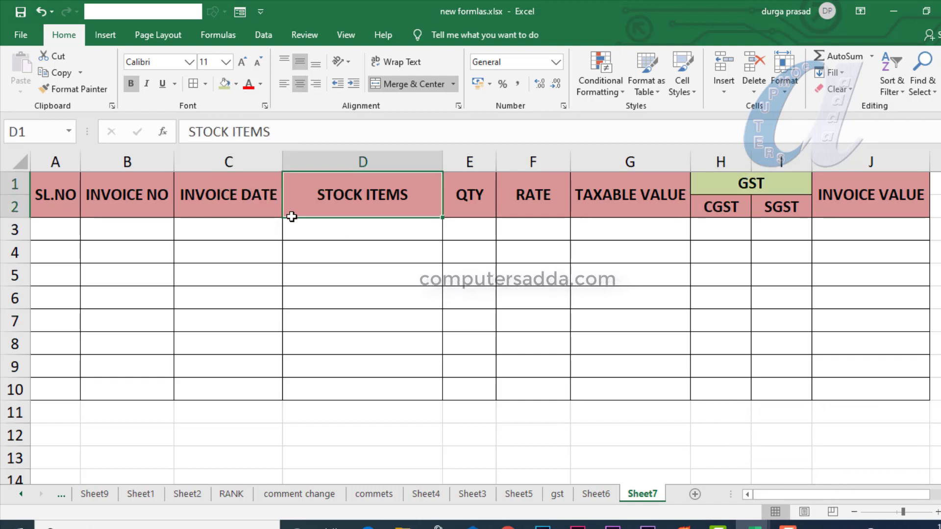
{"action": "left_click", "coordinate": [228, 321]}
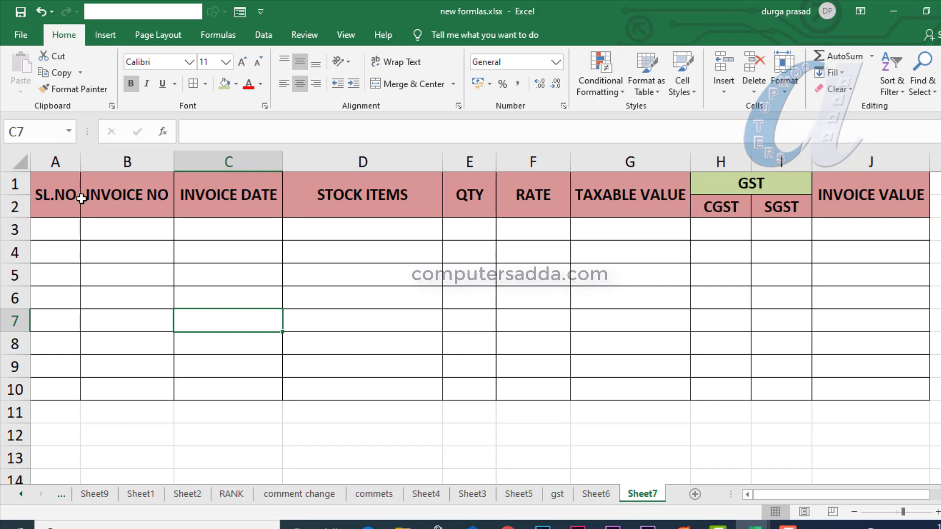
{"action": "left_click", "coordinate": [51, 195]}
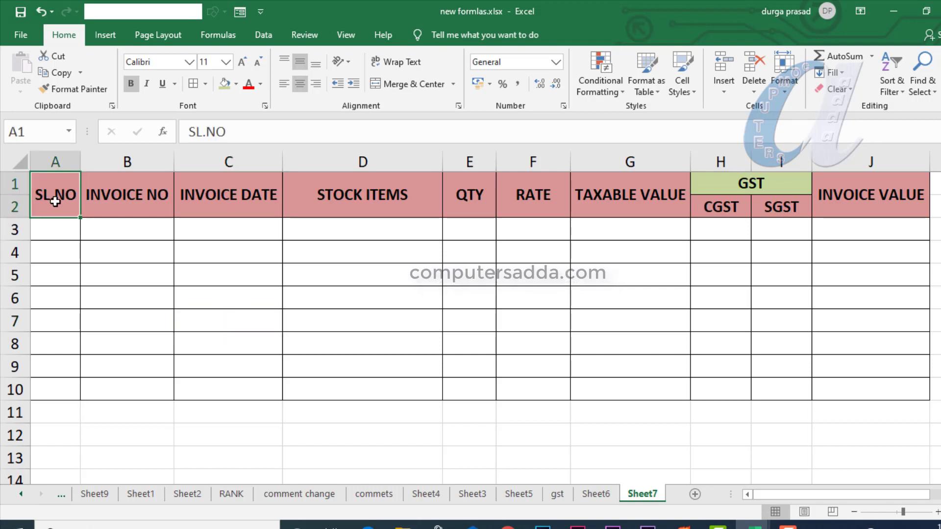
Turn on Wrap Text for SL.NO, narrow column A so it splits in two, and return to A3
{"action": "left_click", "coordinate": [387, 64]}
{"action": "left_click_drag", "start_coordinate": [80, 159], "coordinate": [61, 159]}
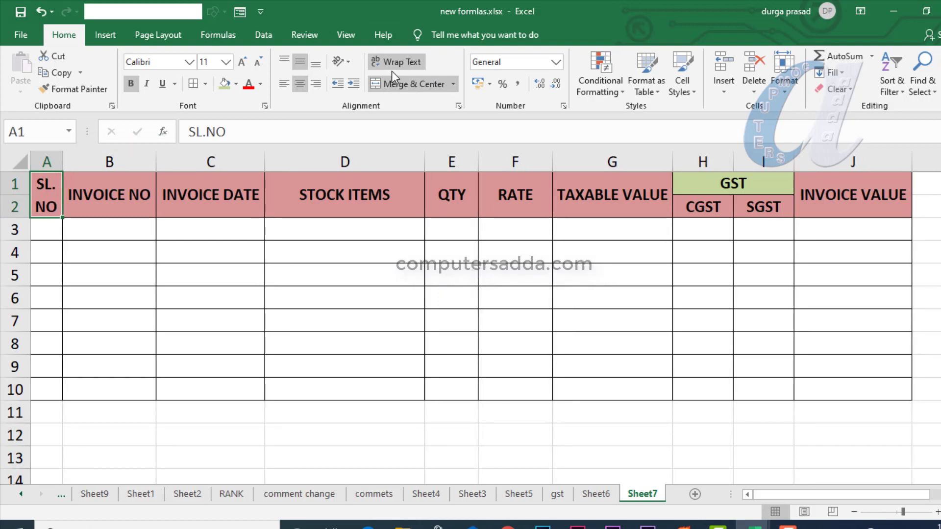
{"action": "left_click", "coordinate": [48, 228]}
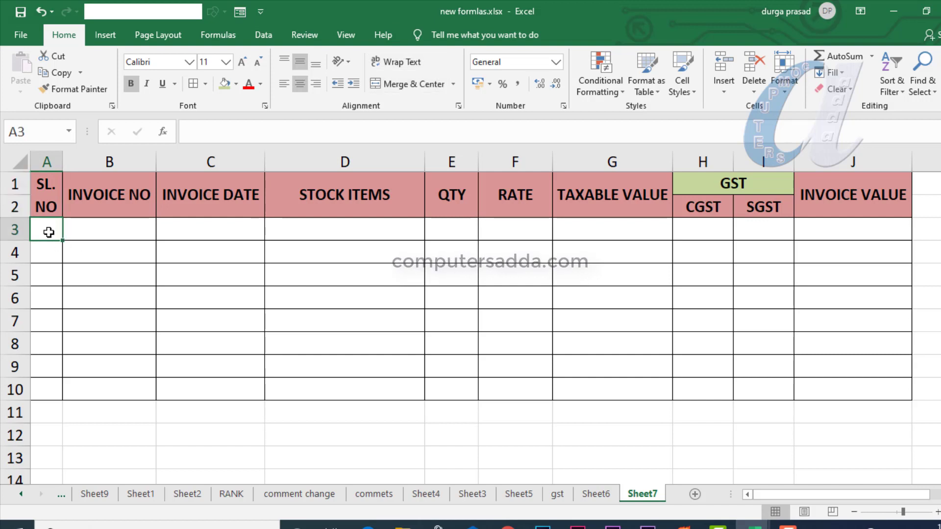
{"action": "left_click_drag", "start_coordinate": [47, 232], "coordinate": [810, 392]}
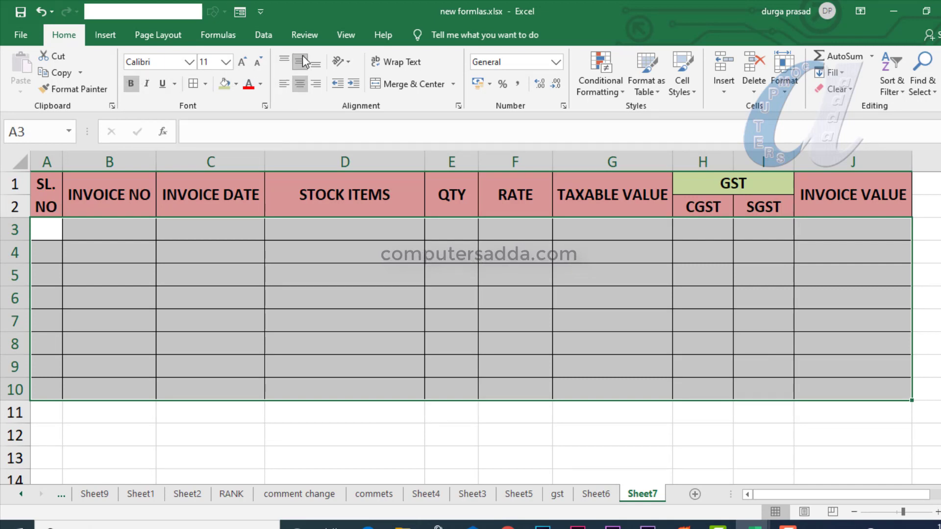
{"action": "left_click", "coordinate": [51, 230]}
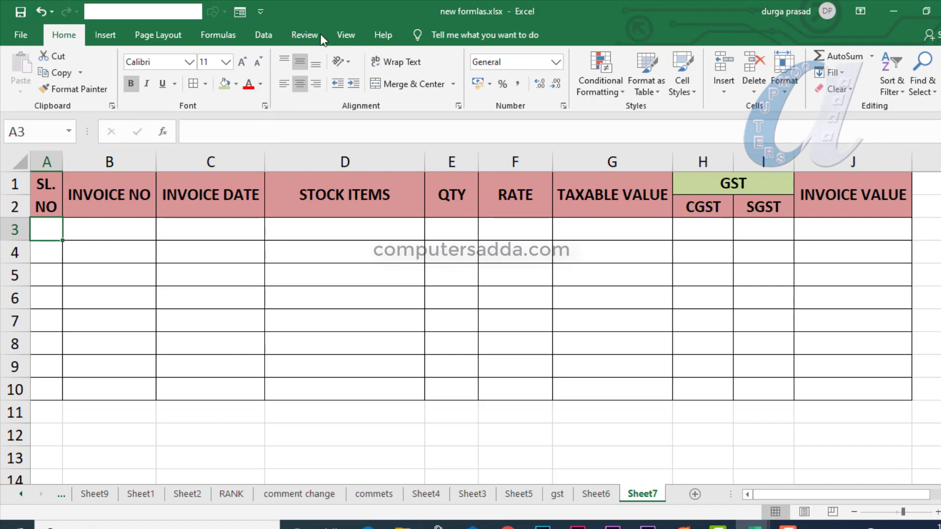
Enter serial 1, the invoice number, 1/4/2020, SAMSUNG MOBILES, quantity 10 and rate 12500 in A3:F3
{"action": "type", "text": "1"}
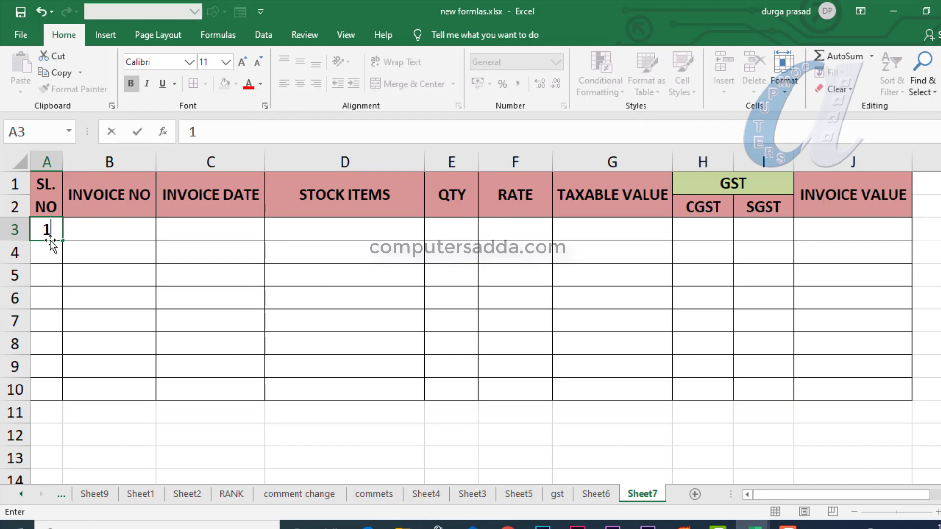
{"action": "key", "text": "Tab"}
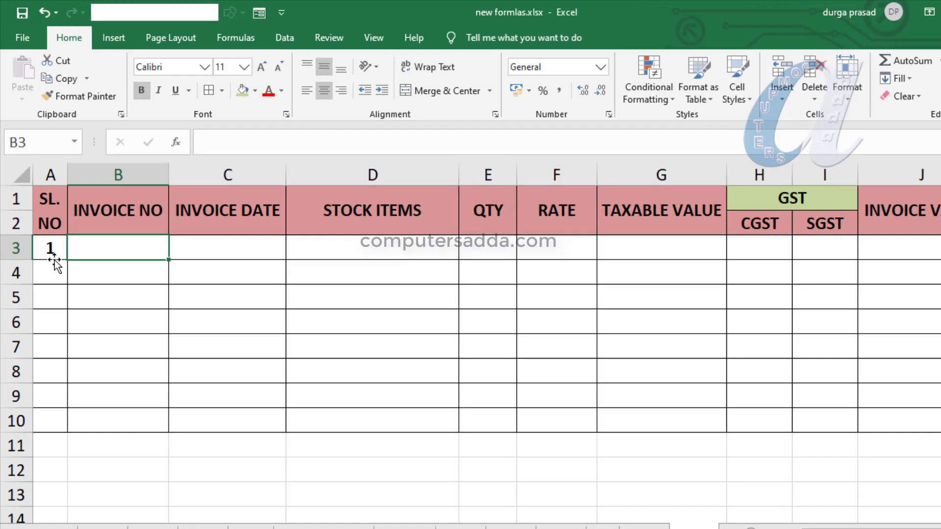
{"action": "type", "text": "P"}
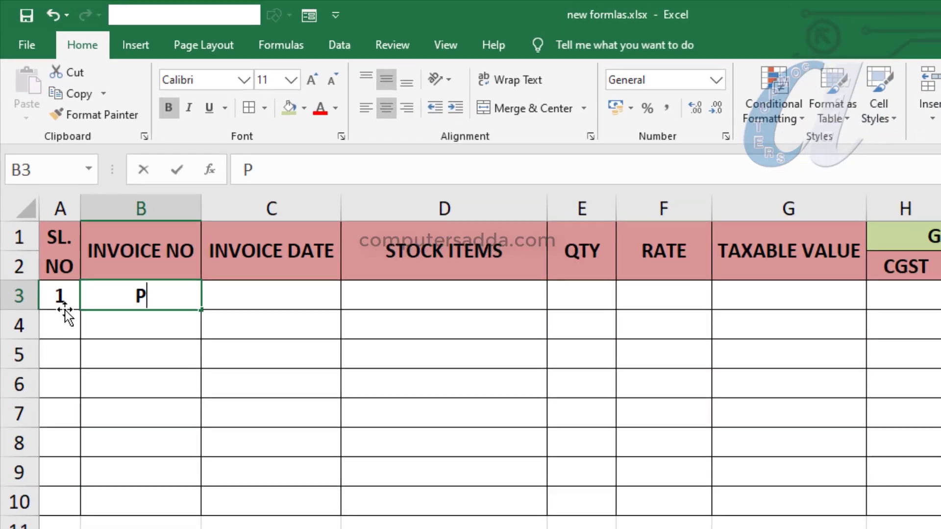
{"action": "type", "text": "1001"}
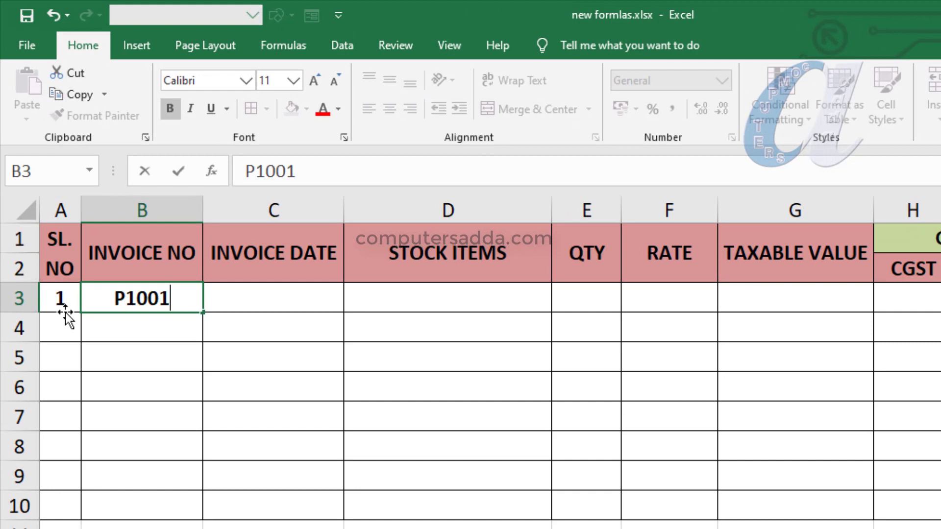
{"action": "key", "text": "Tab"}
{"action": "type", "text": "1/"}
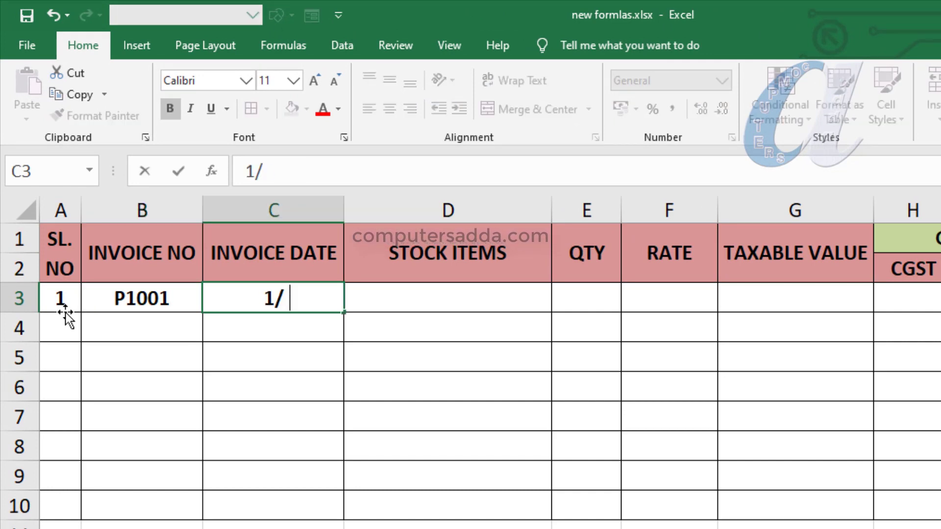
{"action": "type", "text": "4/2020"}
{"action": "key", "text": "Tab"}
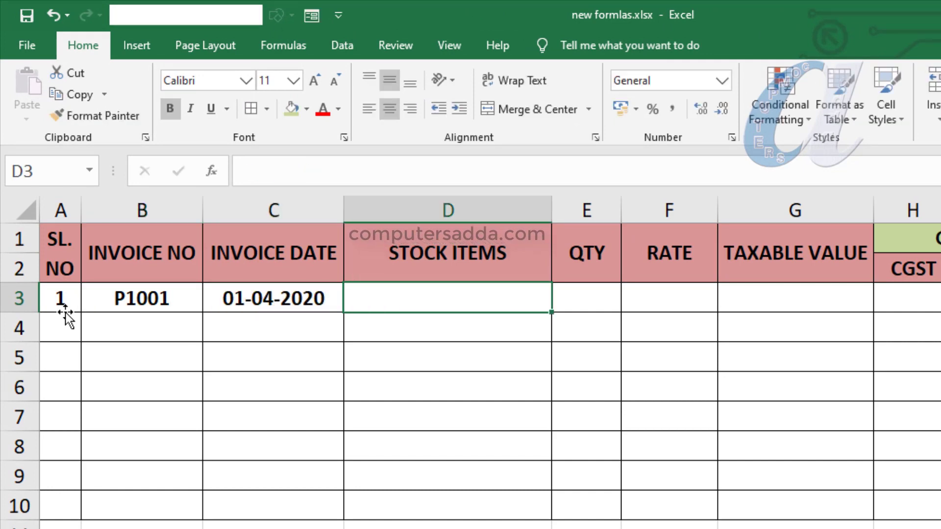
{"action": "type", "text": "SAMSU"}
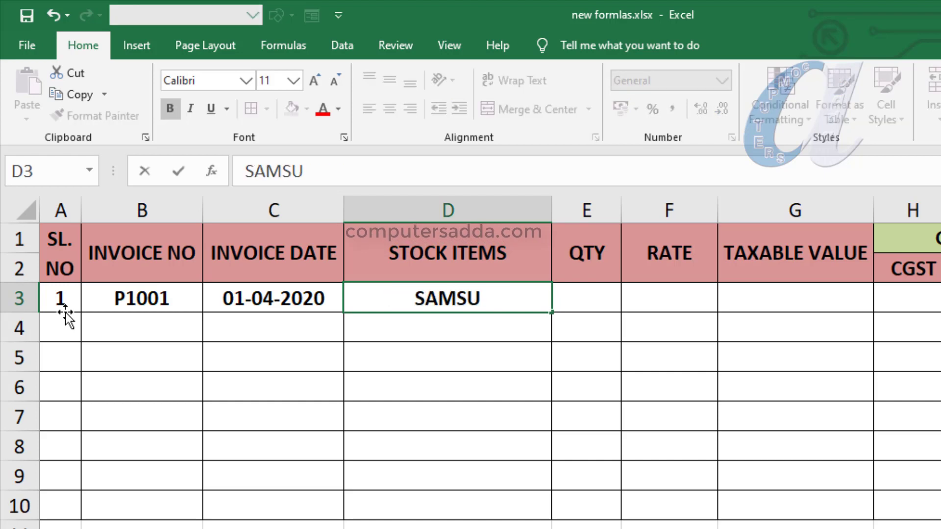
{"action": "type", "text": "NG MOBILES"}
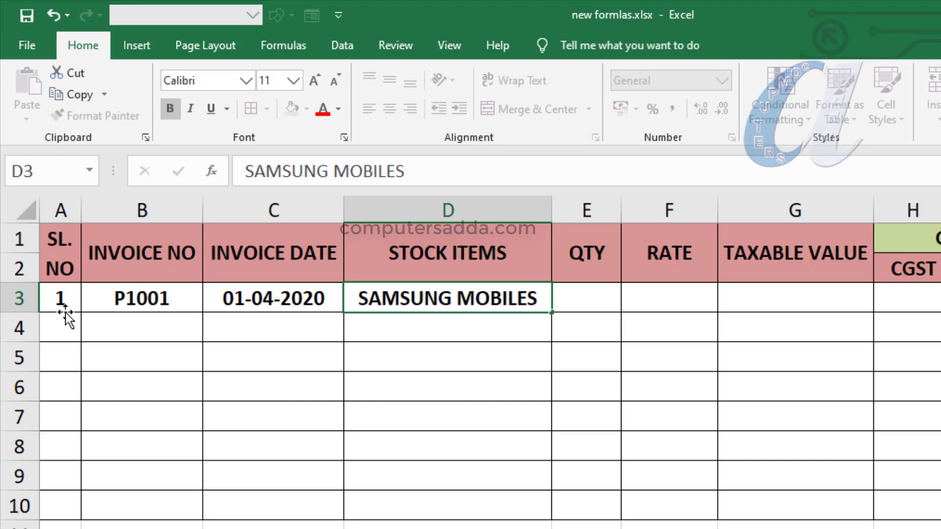
{"action": "key", "text": "Tab"}
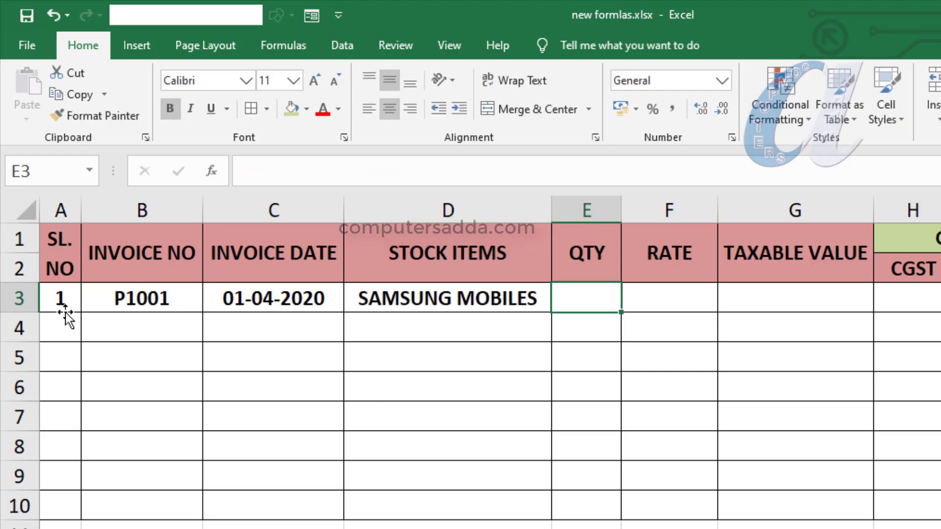
{"action": "type", "text": "10"}
{"action": "key", "text": "Tab"}
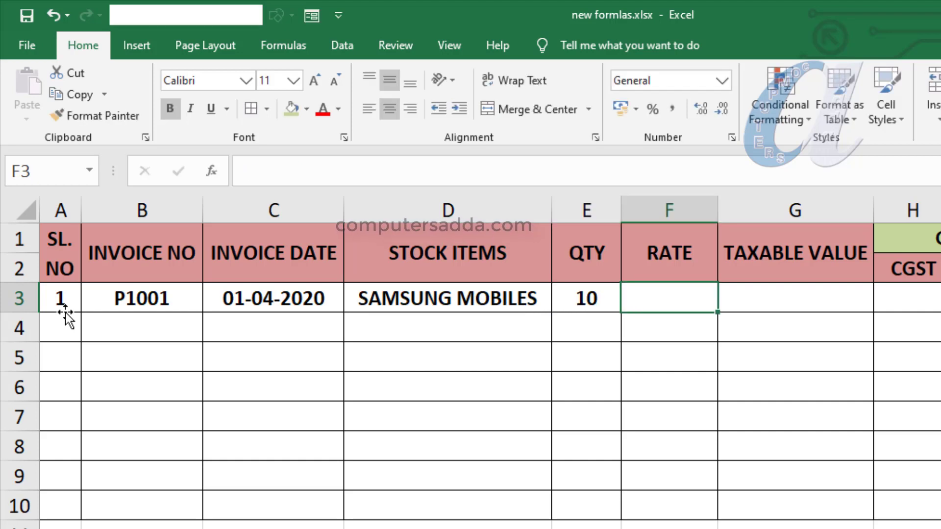
{"action": "type", "text": "12500"}
{"action": "key", "text": "Tab"}
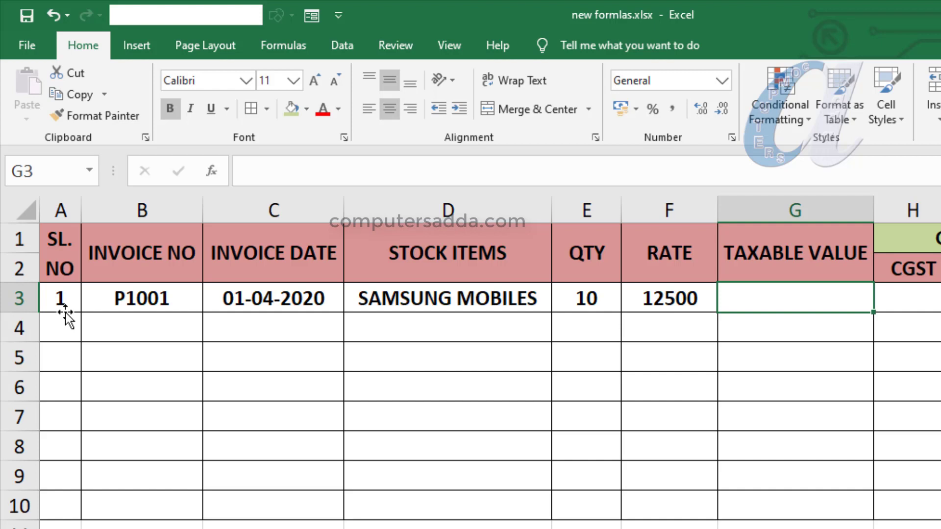
Enter =E3*F3 in G3 so the taxable value shows 125000
{"action": "type", "text": "="}
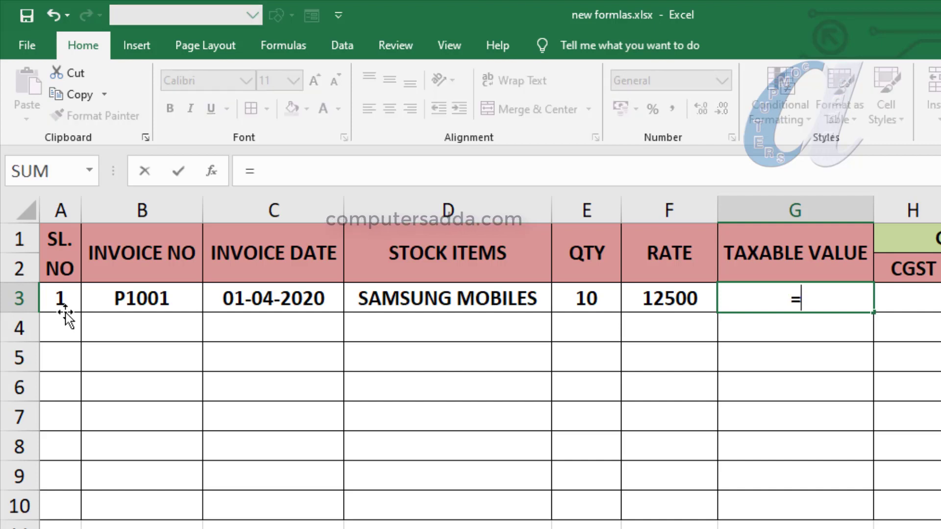
{"action": "left_click", "coordinate": [578, 299]}
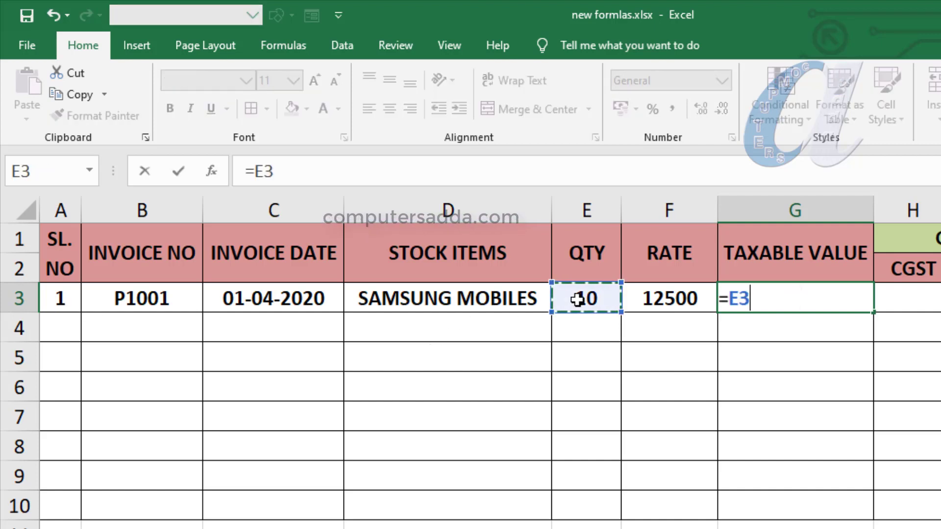
{"action": "type", "text": "*"}
{"action": "left_click", "coordinate": [662, 300]}
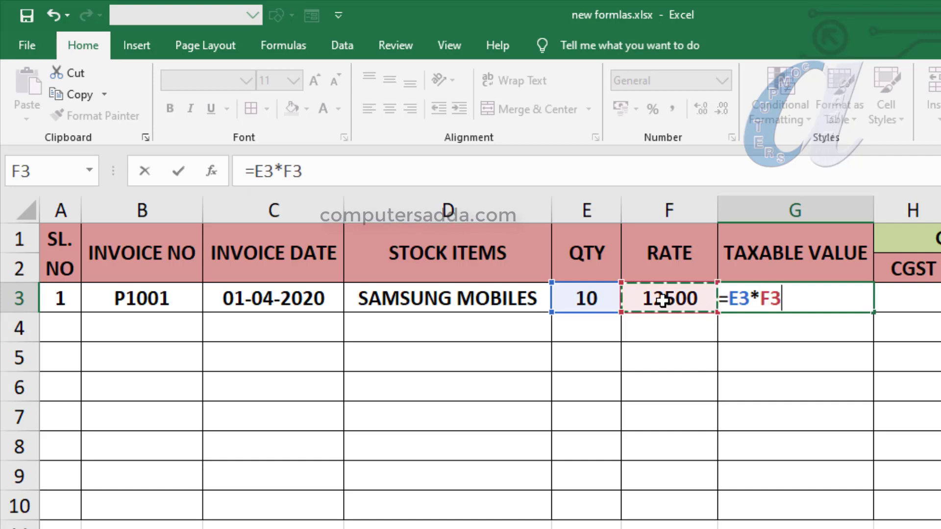
{"action": "key", "text": "Return"}
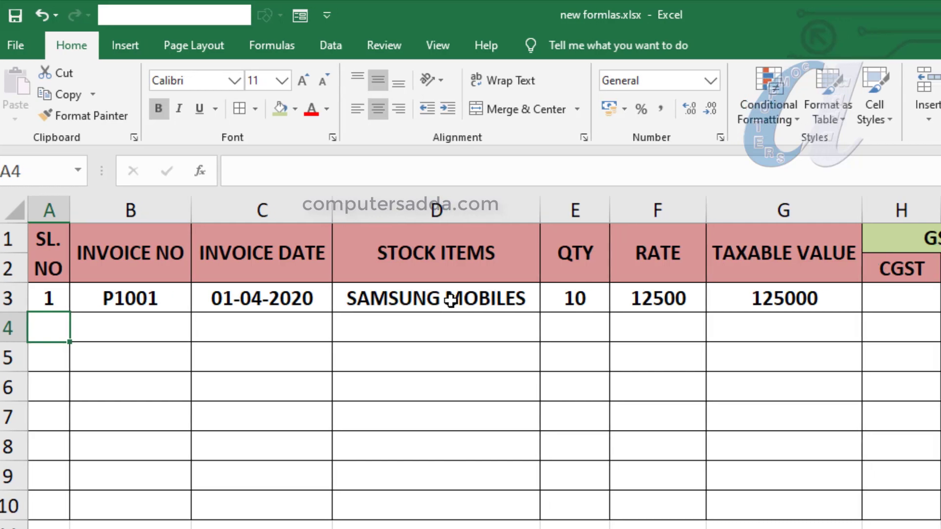
Enter the CGST formula =G3*6% in H3, giving 7500
{"action": "left_click", "coordinate": [588, 293]}
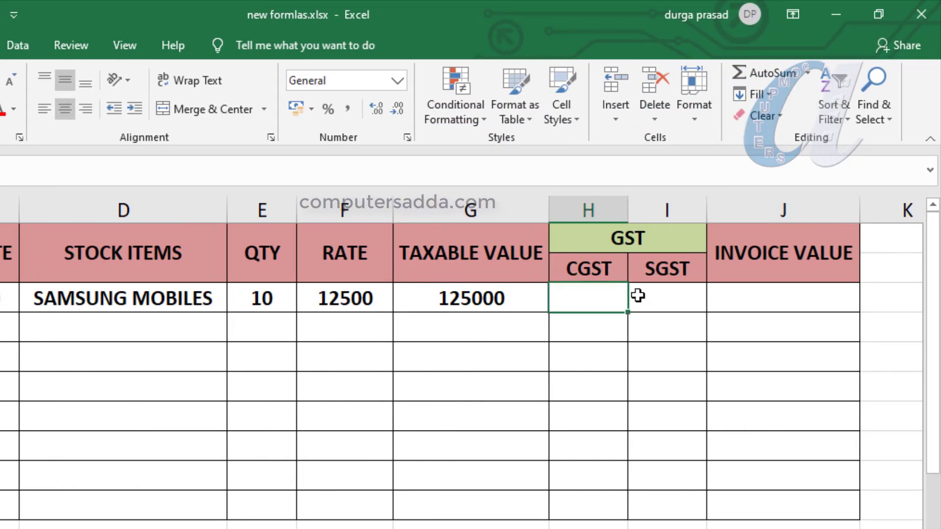
{"action": "left_click", "coordinate": [663, 295]}
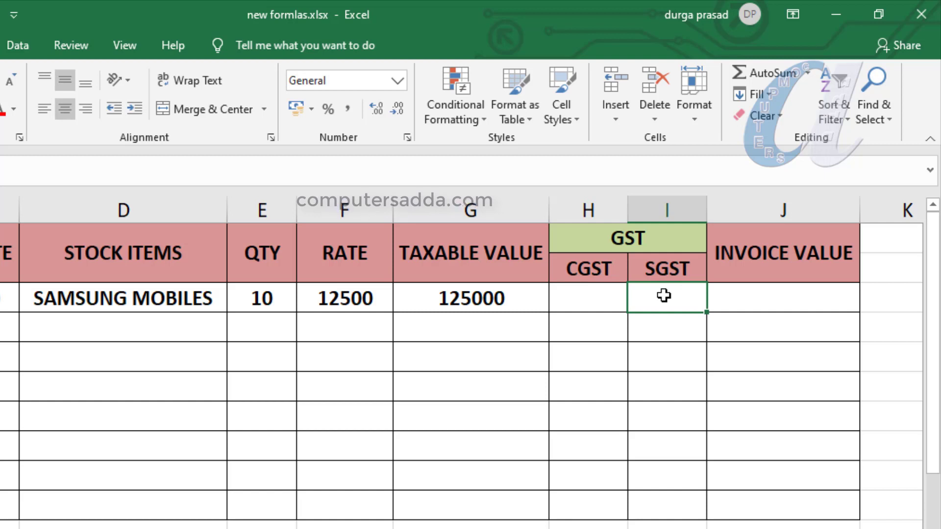
{"action": "left_click", "coordinate": [579, 301]}
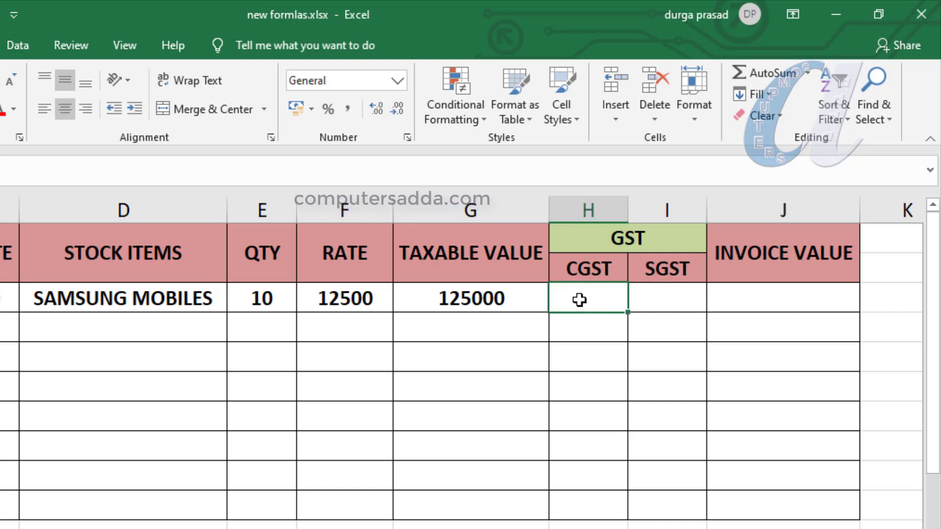
{"action": "left_click", "coordinate": [677, 305]}
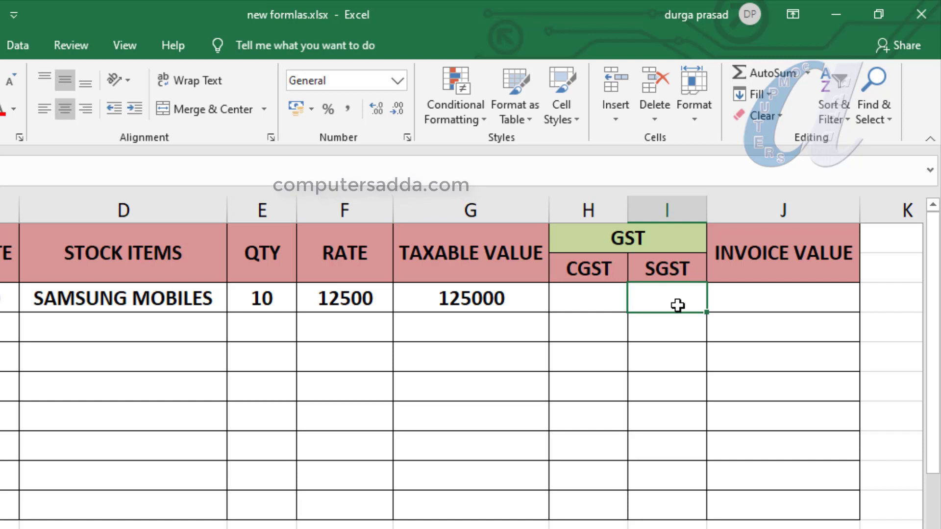
{"action": "left_click", "coordinate": [600, 298]}
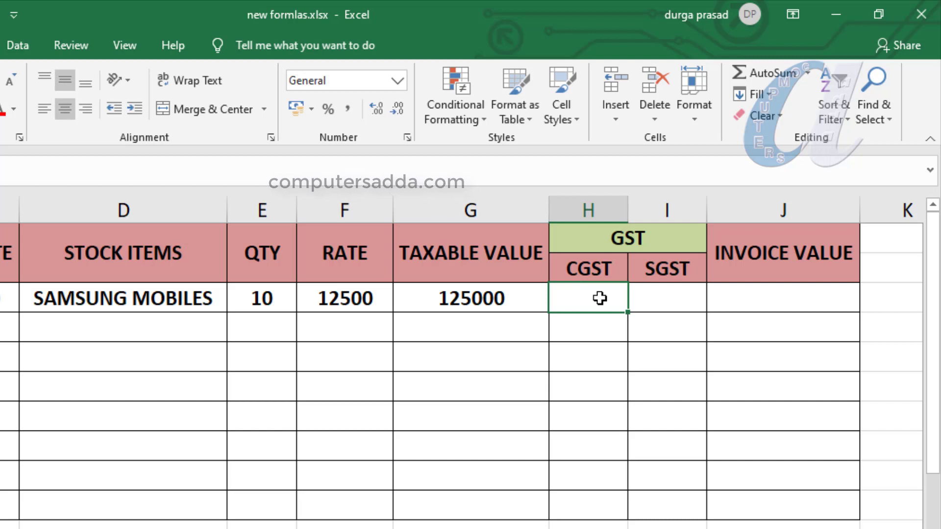
{"action": "type", "text": "="}
{"action": "left_click", "coordinate": [459, 300]}
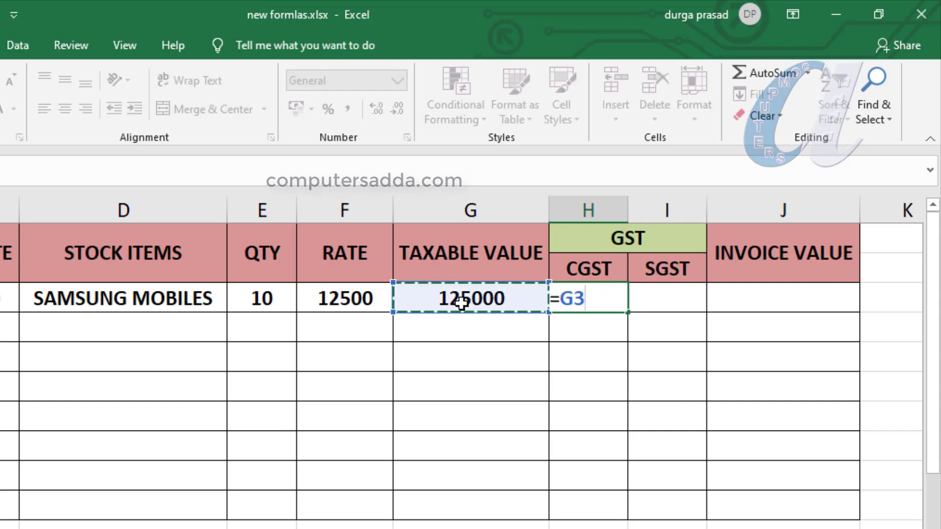
{"action": "type", "text": "*"}
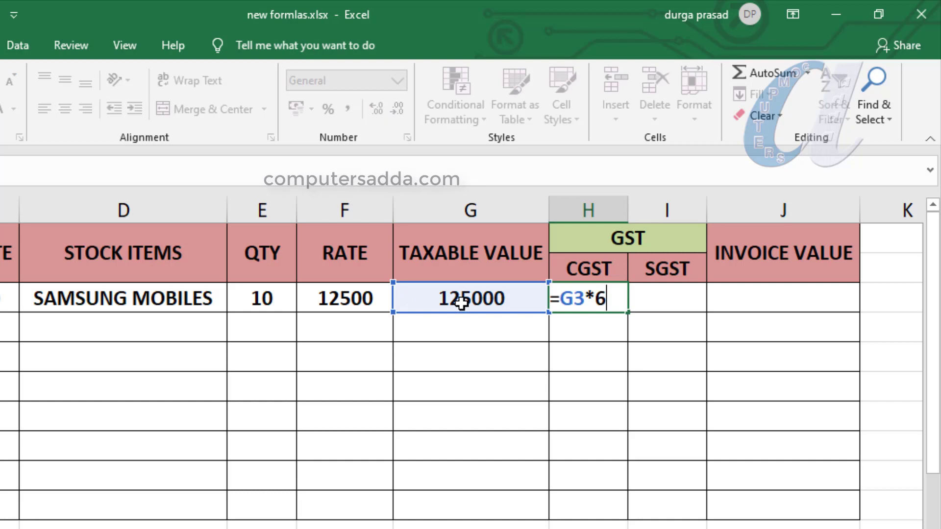
{"action": "type", "text": "6%"}
{"action": "key", "text": "Return"}
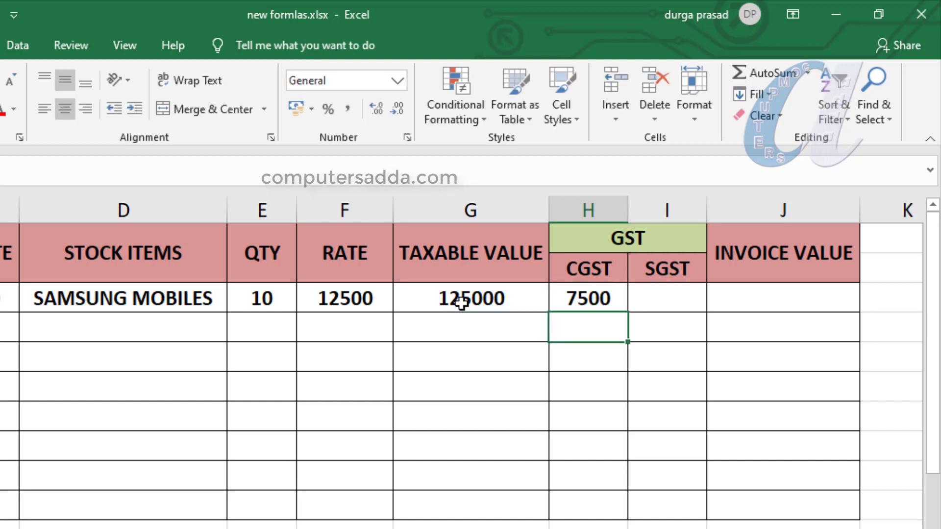
Enter the SGST formula =G3*6% in I3, also giving 7500
{"action": "left_click", "coordinate": [659, 294]}
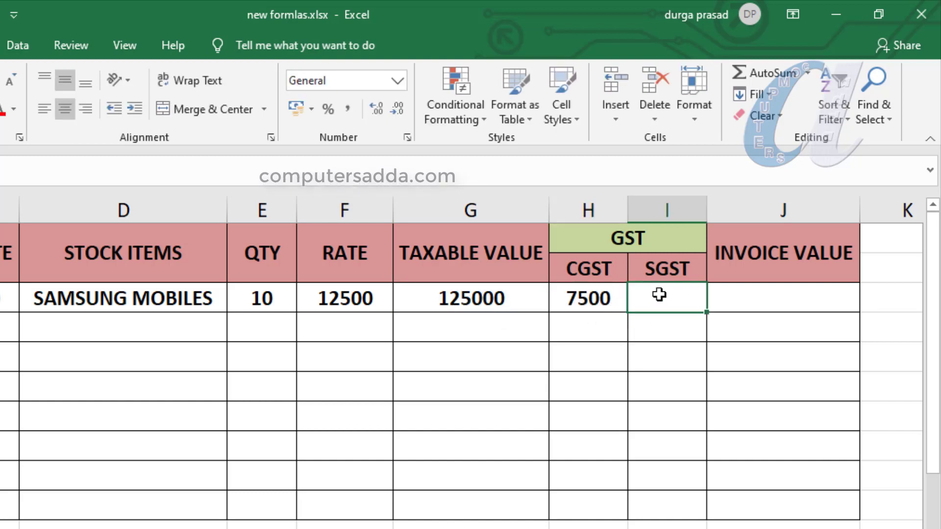
{"action": "type", "text": "="}
{"action": "left_click", "coordinate": [465, 298]}
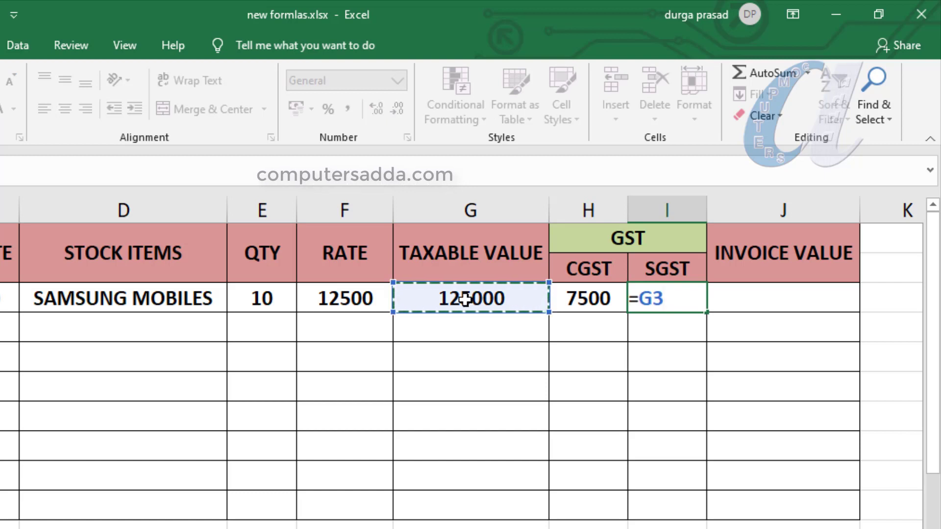
{"action": "type", "text": "*6"}
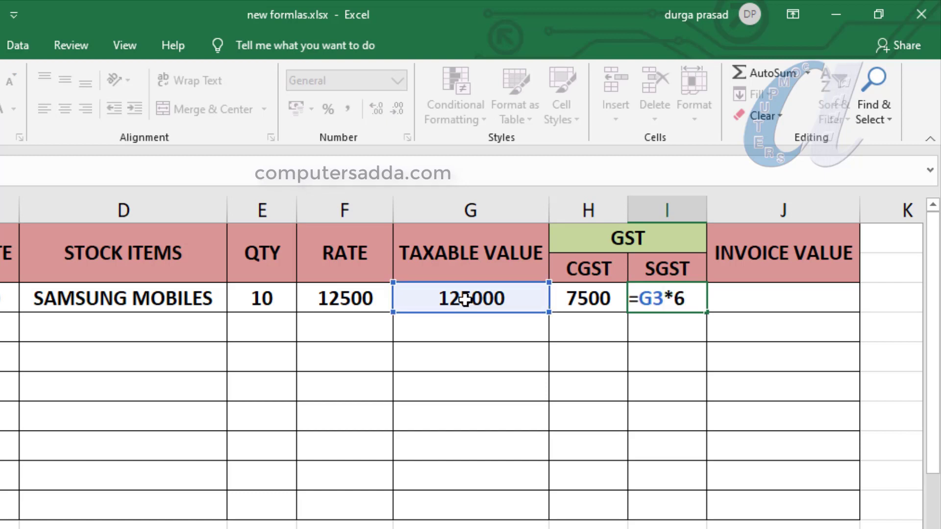
{"action": "type", "text": "%"}
{"action": "key", "text": "Return"}
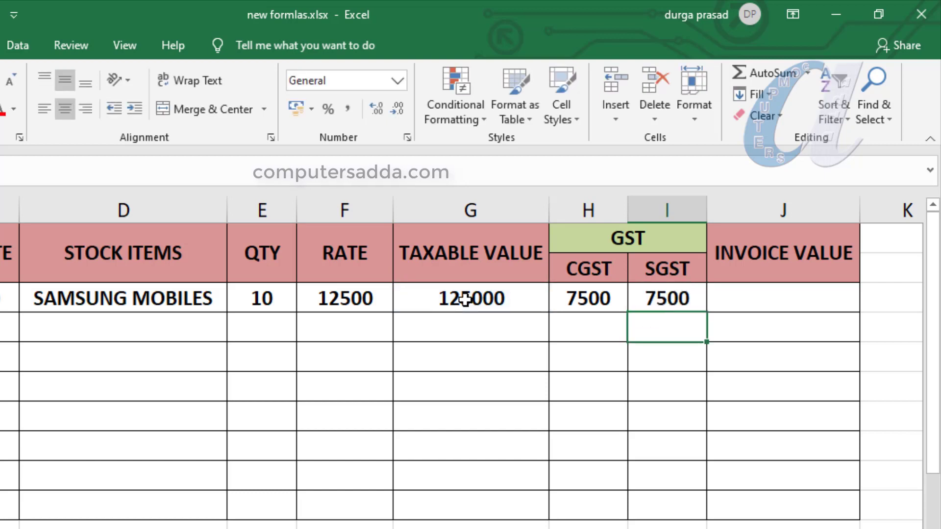
{"action": "left_click", "coordinate": [764, 293]}
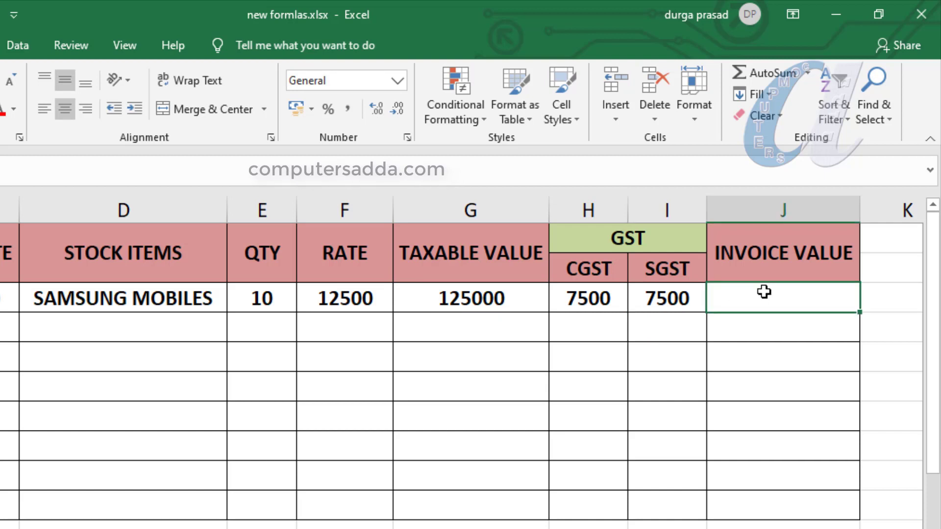
Enter =G3+H3+I3 in J3 so the first invoice value totals 140000
{"action": "type", "text": "="}
{"action": "left_click", "coordinate": [489, 302]}
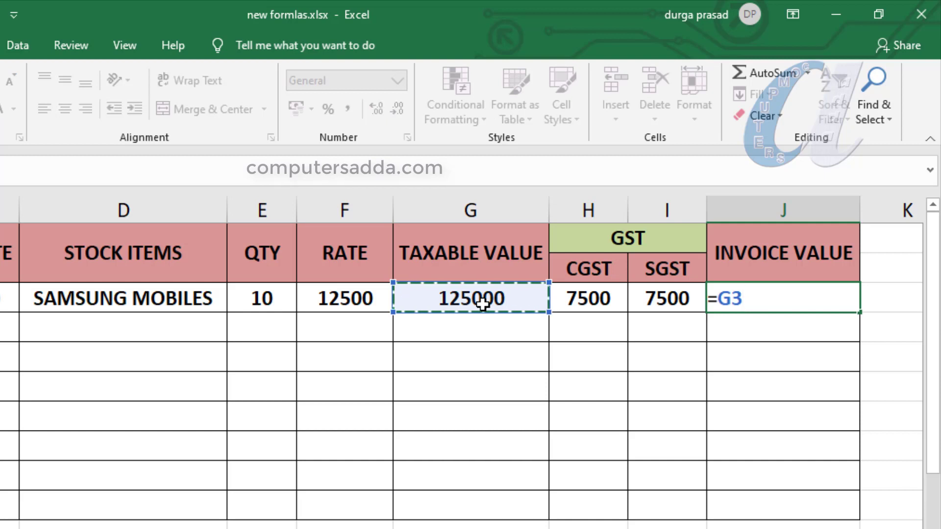
{"action": "type", "text": "+"}
{"action": "left_click", "coordinate": [589, 302]}
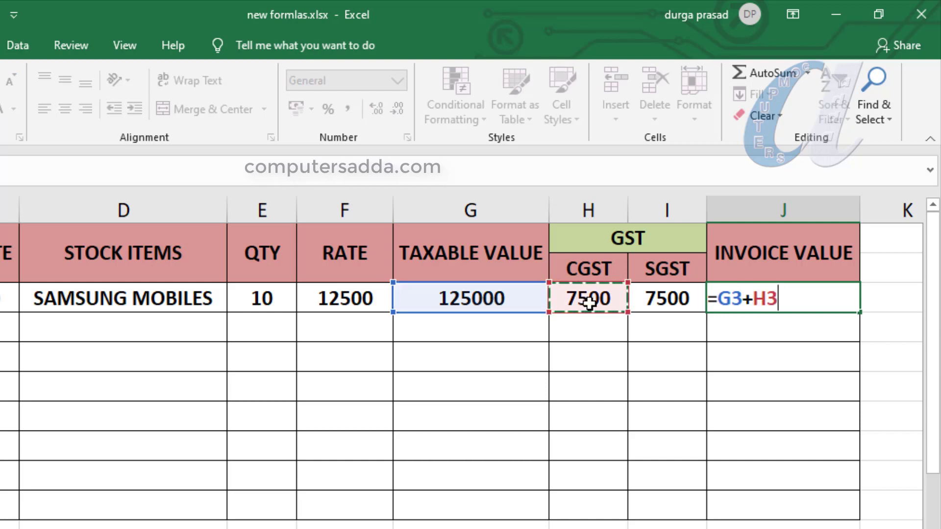
{"action": "type", "text": "+"}
{"action": "left_click", "coordinate": [664, 301]}
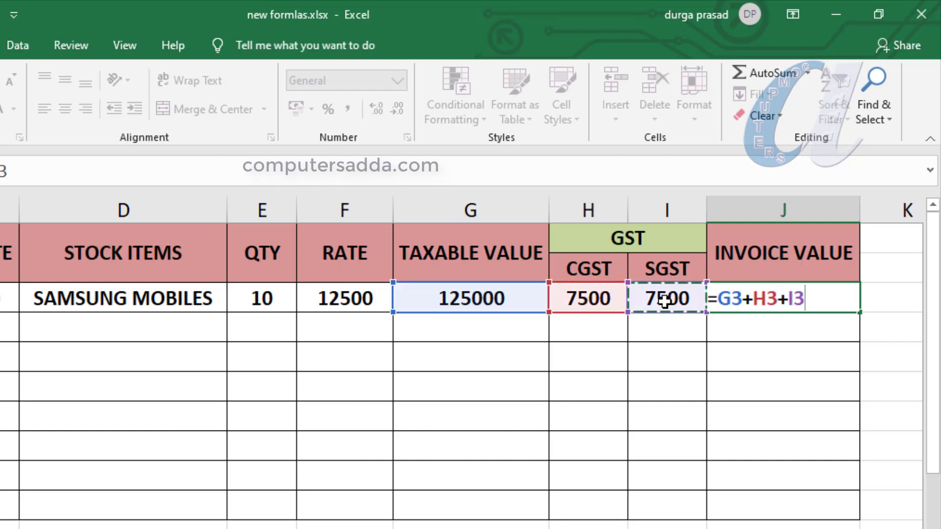
{"action": "key", "text": "Return"}
{"action": "left_click", "coordinate": [787, 305]}
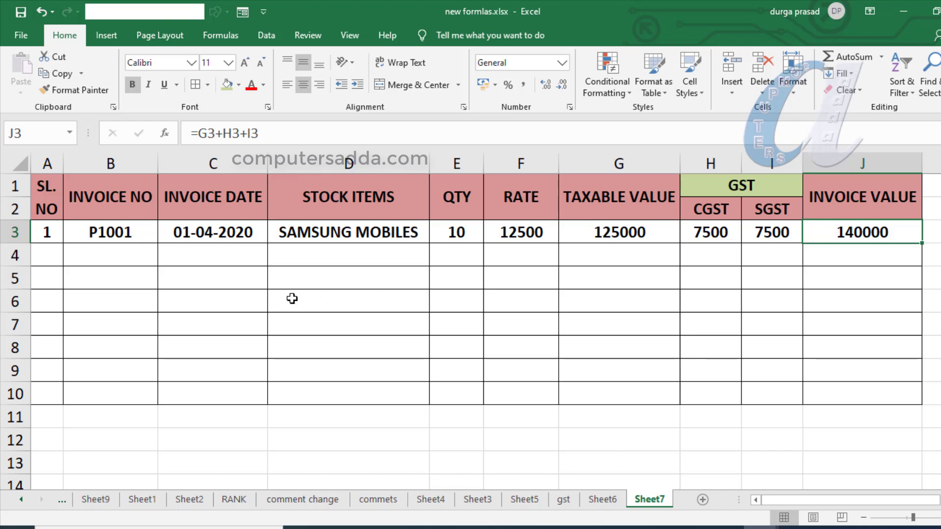
Fill the G3:J3 formulas for taxable value, CGST, SGST and invoice value down to row 10
{"action": "left_click_drag", "start_coordinate": [291, 252], "coordinate": [296, 373]}
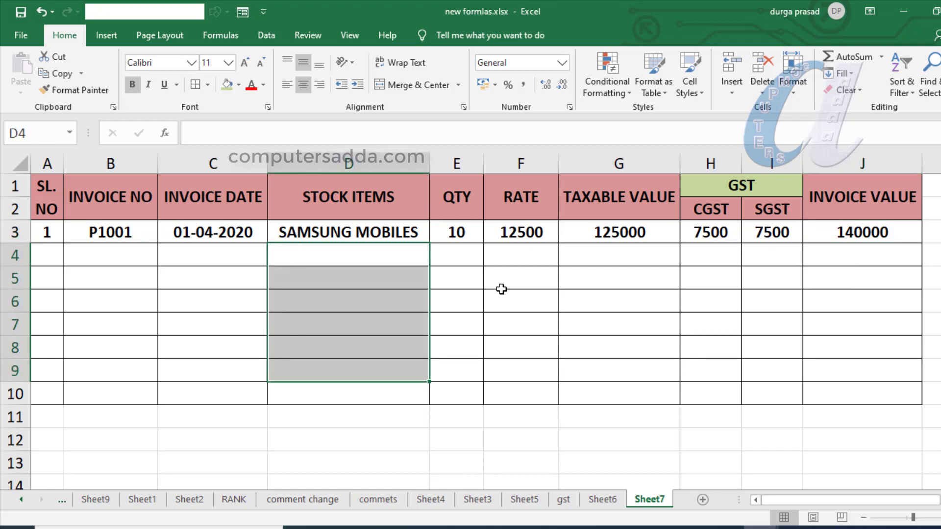
{"action": "left_click", "coordinate": [47, 251]}
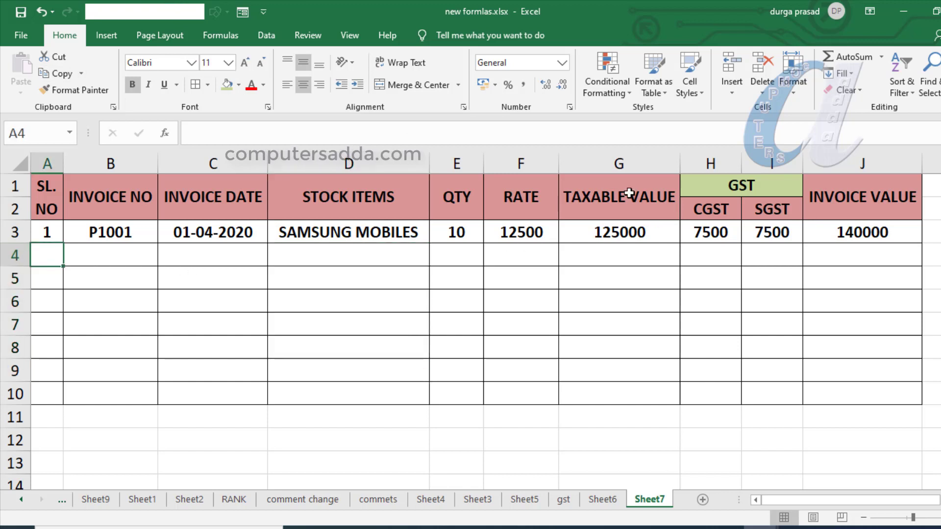
{"action": "left_click", "coordinate": [621, 233]}
{"action": "left_click_drag", "start_coordinate": [621, 234], "coordinate": [898, 400]}
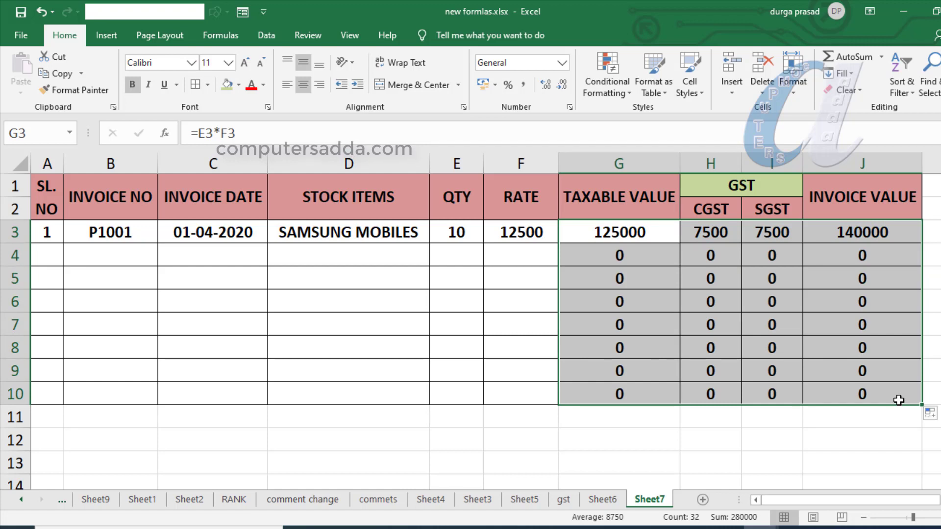
{"action": "left_click", "coordinate": [44, 255]}
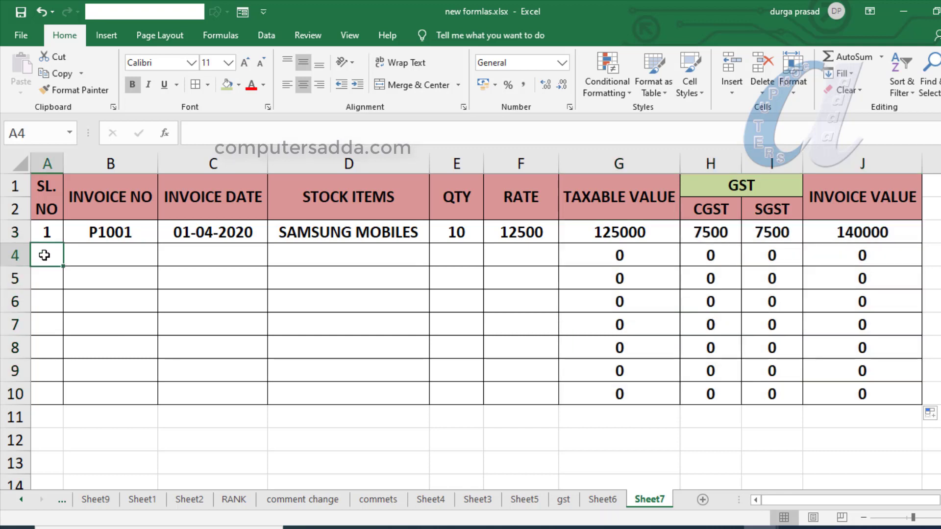
Enter serial 2 and invoice P1002, and extend the date to 02-04-2020 in C4
{"action": "key", "text": "Tab"}
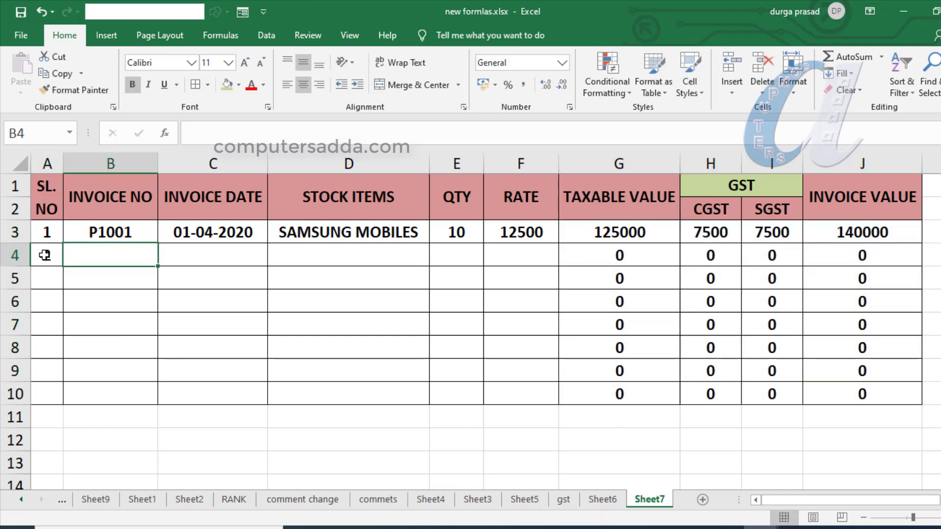
{"action": "type", "text": "P1"}
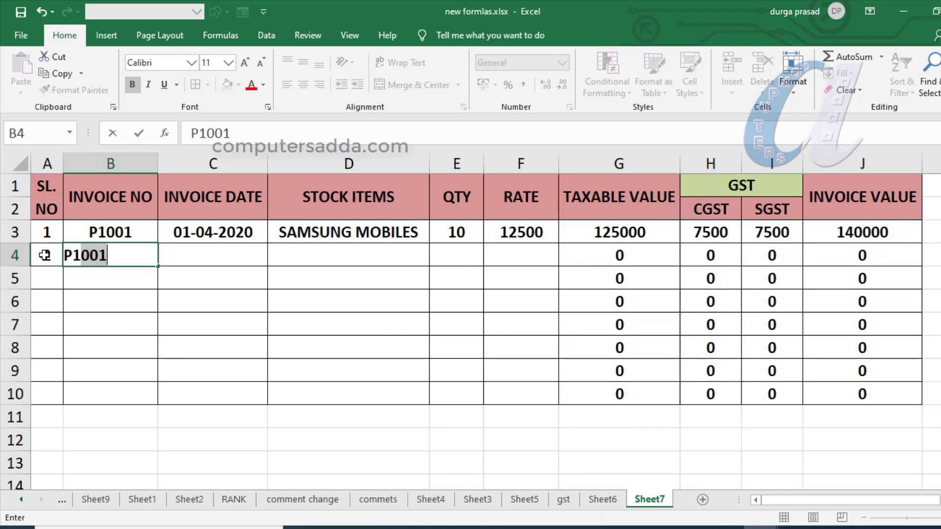
{"action": "type", "text": "002"}
{"action": "key", "text": "Tab"}
{"action": "key", "text": "Up"}
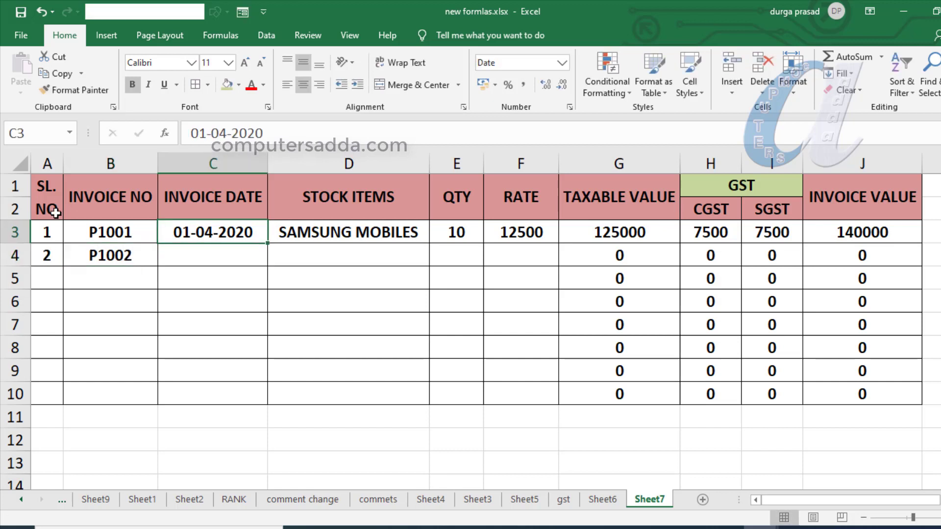
{"action": "left_click_drag", "start_coordinate": [267, 244], "coordinate": [269, 262]}
Enter stock item LG MOBILES, quantity 5 and rate 8600 in D4:F4
{"action": "left_click", "coordinate": [361, 253]}
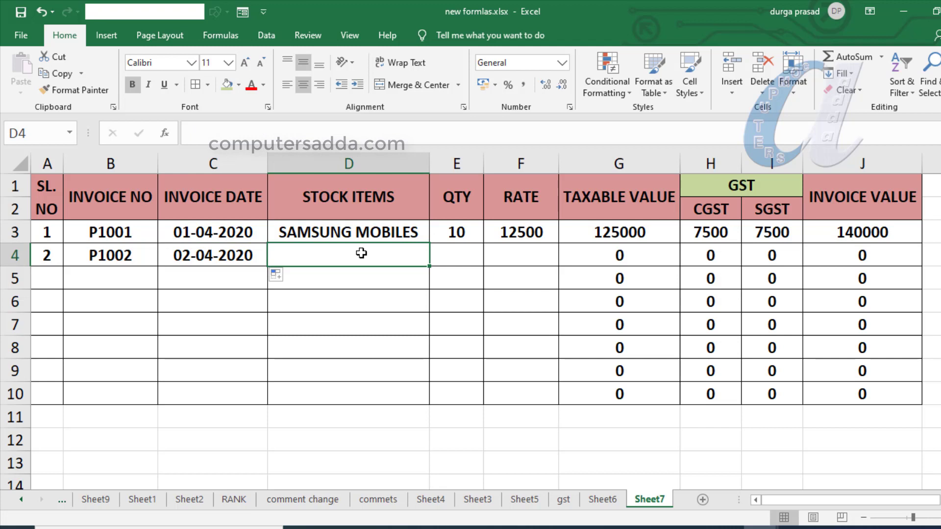
{"action": "type", "text": "LG MOB"}
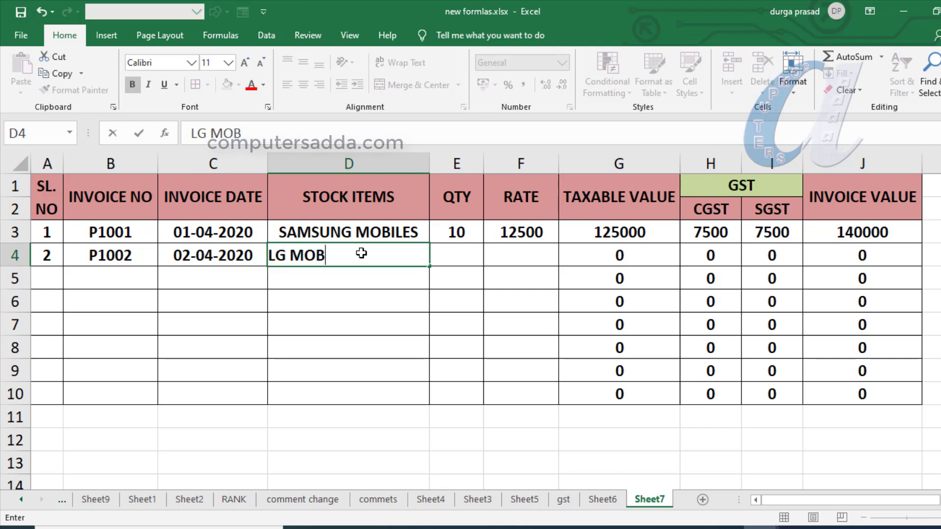
{"action": "type", "text": "ILES"}
{"action": "key", "text": "Tab"}
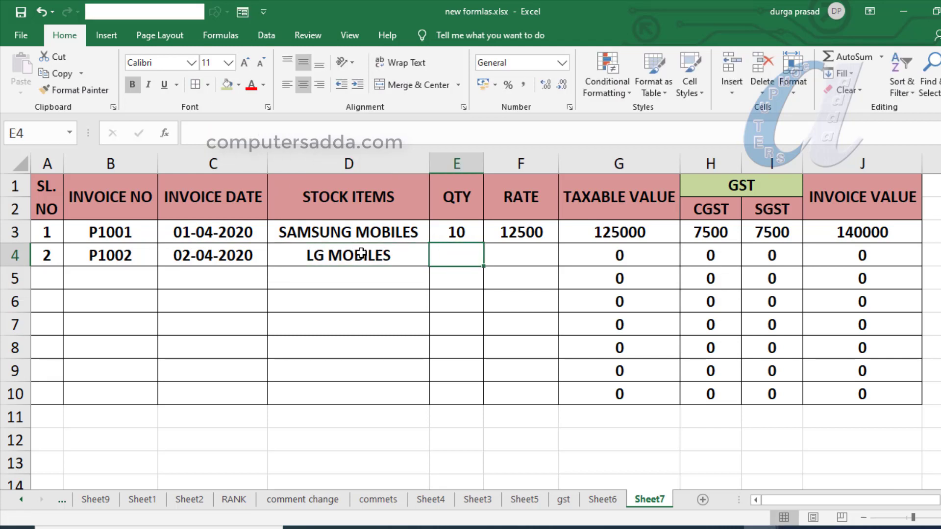
{"action": "type", "text": "5"}
{"action": "key", "text": "Tab"}
{"action": "type", "text": "8600"}
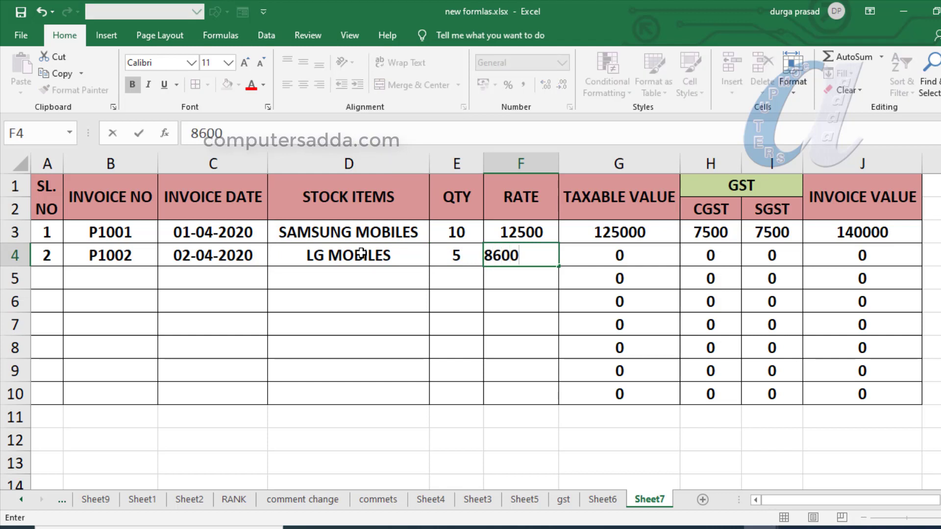
{"action": "key", "text": "Tab"}
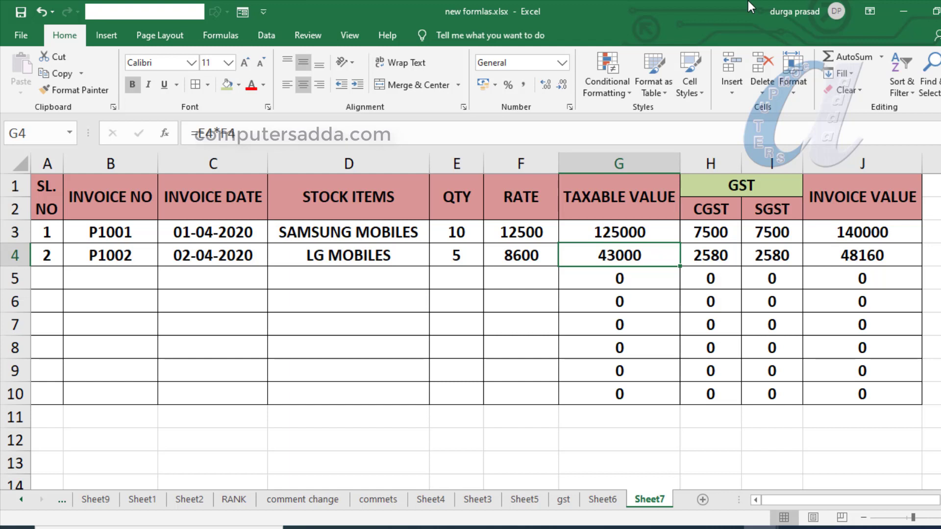
{"action": "left_click", "coordinate": [563, 500]}
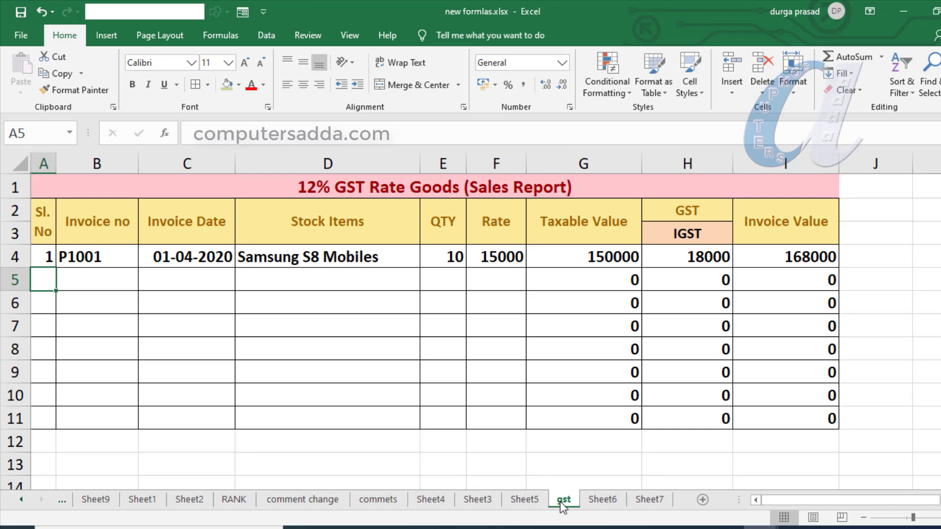
{"action": "left_click", "coordinate": [683, 212]}
{"action": "left_click", "coordinate": [678, 235]}
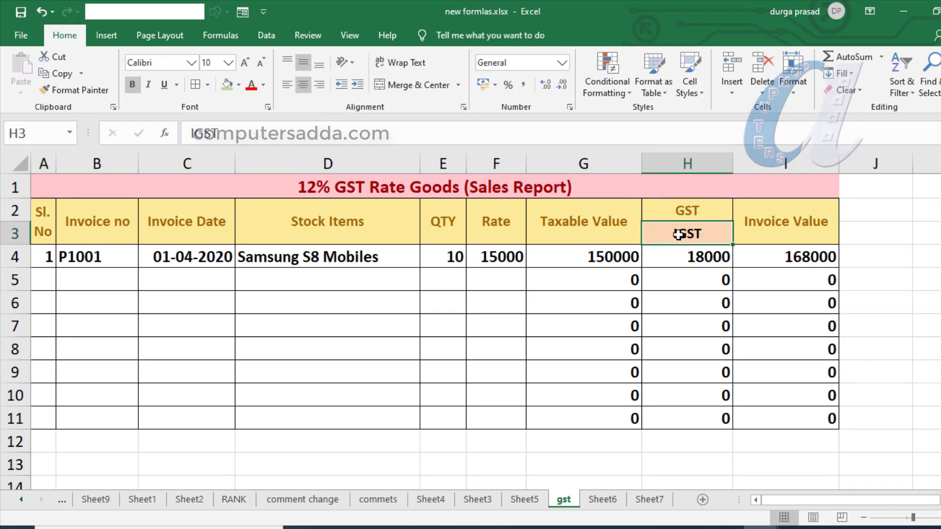
{"action": "double_click", "coordinate": [679, 259]}
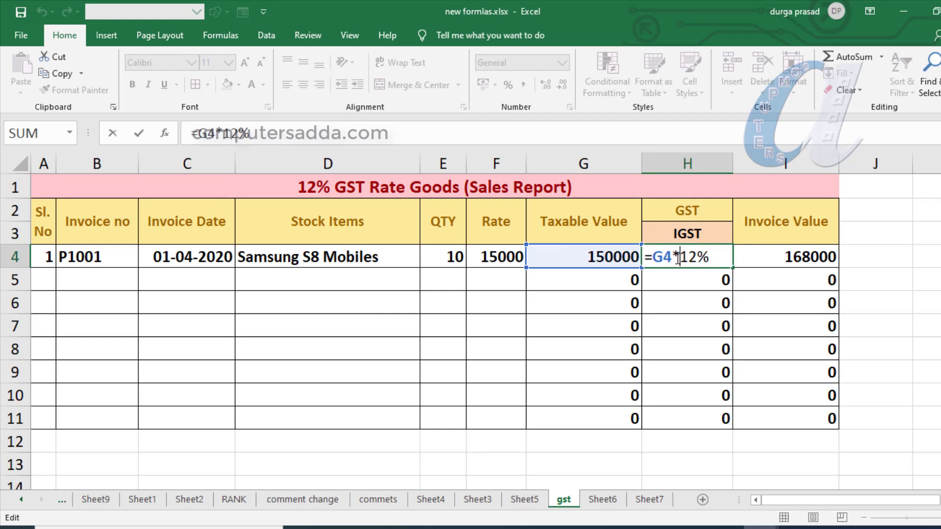
{"action": "key", "text": "Return"}
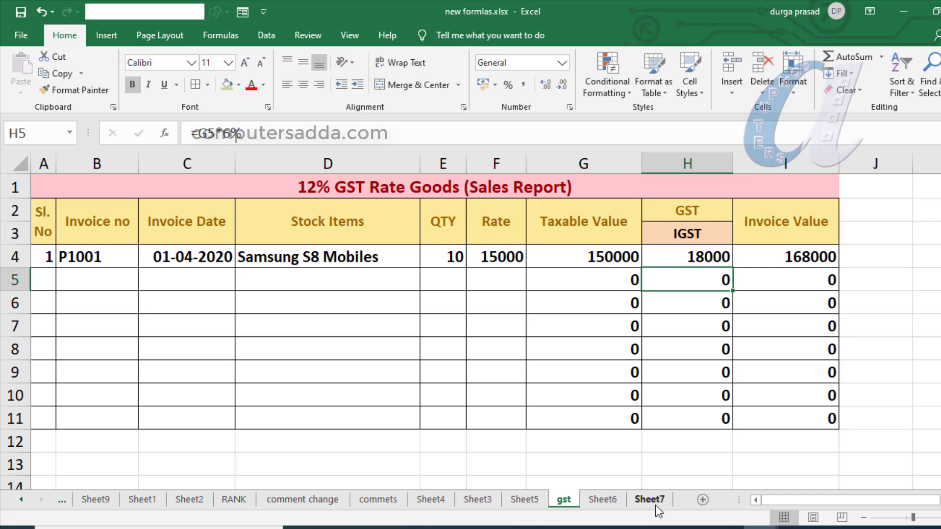
{"action": "left_click", "coordinate": [654, 502]}
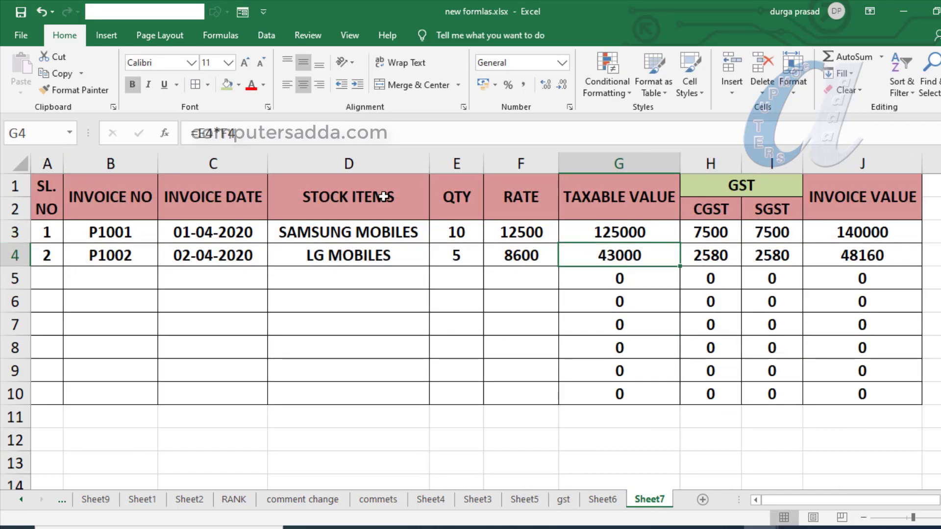
Insert a blank row 1 above the invoice register headers
{"action": "left_click", "coordinate": [14, 185]}
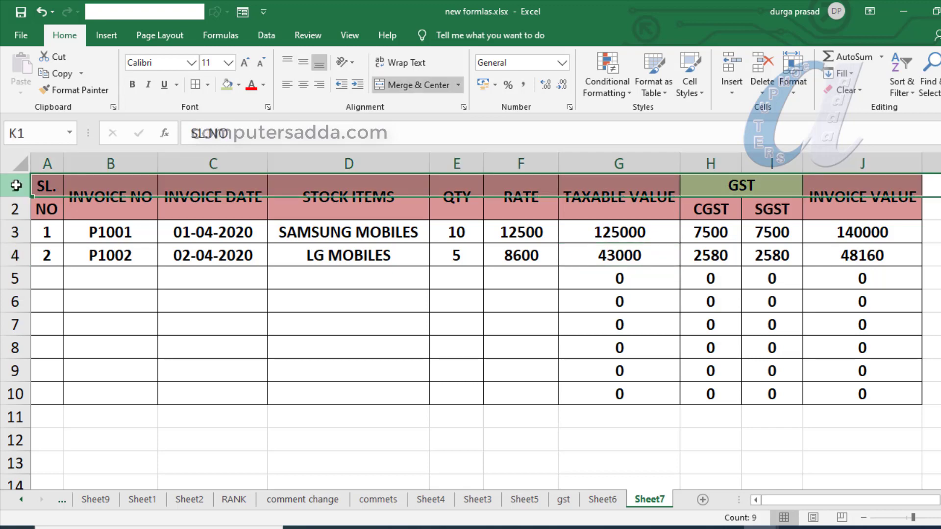
{"action": "right_click", "coordinate": [13, 186]}
{"action": "left_click", "coordinate": [39, 283]}
{"action": "scroll", "coordinate": [137, 225], "scroll_direction": "right", "scroll_amount": 3}
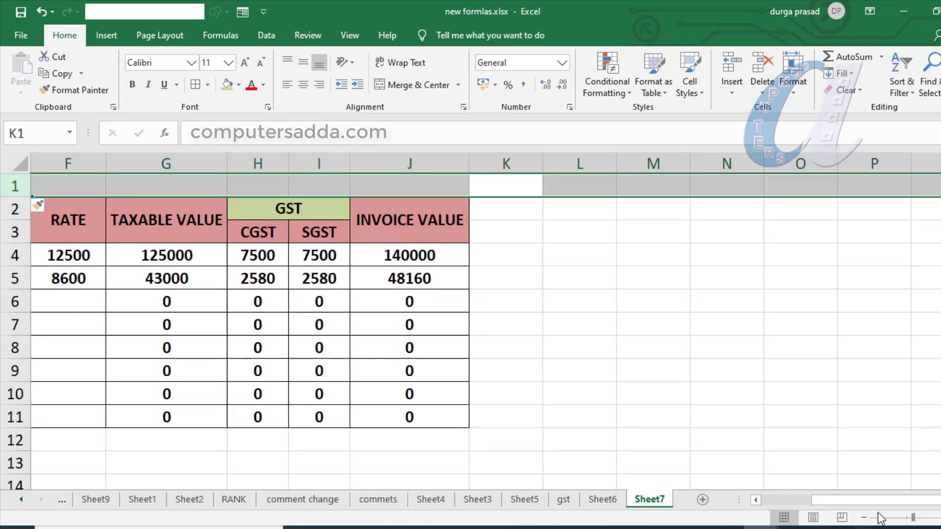
{"action": "left_click_drag", "start_coordinate": [839, 503], "coordinate": [374, 514]}
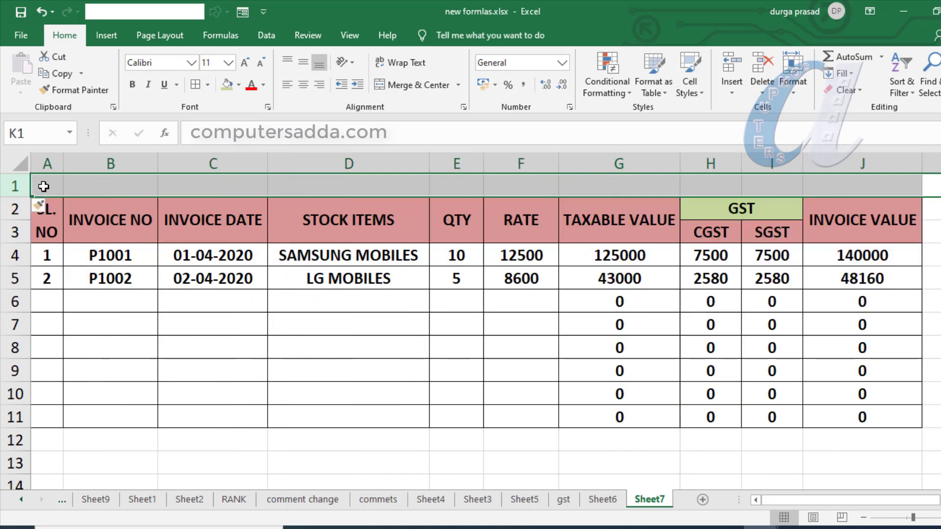
Merge and center A1:J1, apply a green cell style, and raise the font size three steps
{"action": "left_click_drag", "start_coordinate": [44, 186], "coordinate": [842, 183]}
{"action": "left_click", "coordinate": [387, 84]}
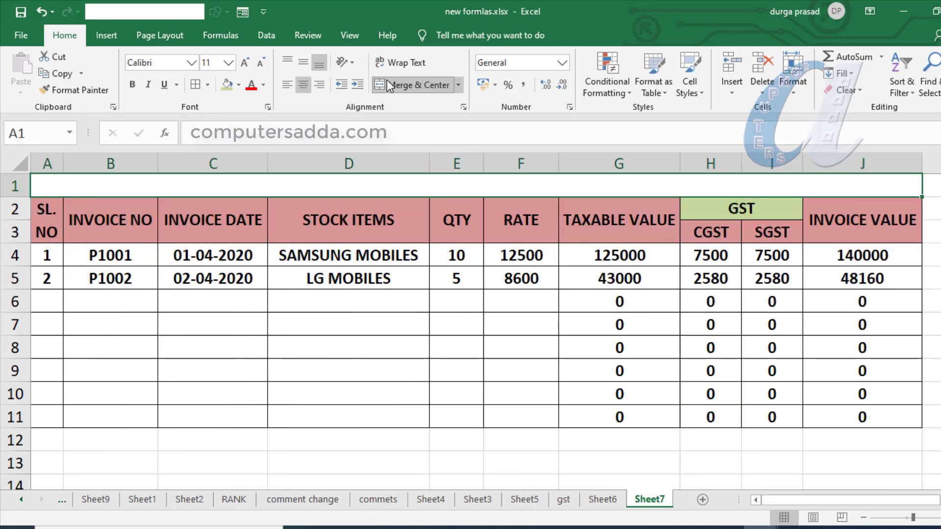
{"action": "left_click", "coordinate": [689, 81]}
{"action": "left_click", "coordinate": [662, 314]}
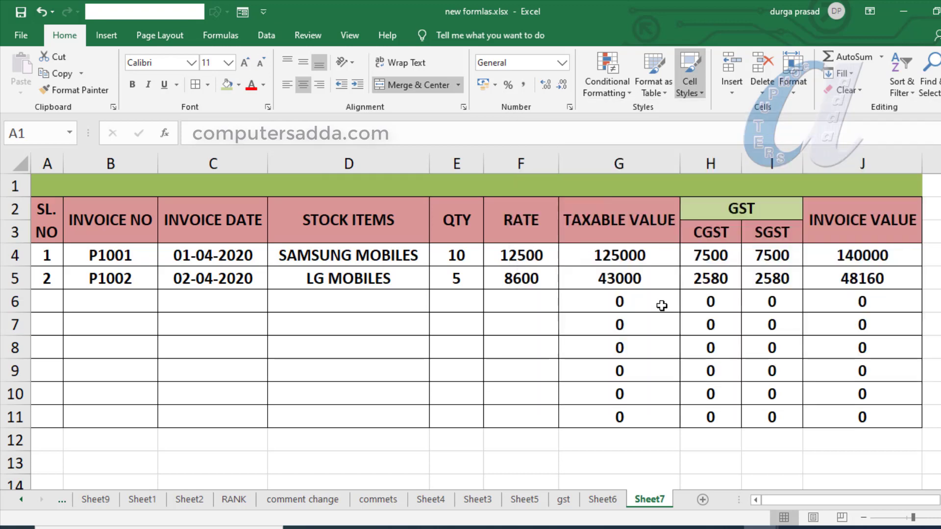
{"action": "left_click", "coordinate": [245, 63]}
{"action": "left_click", "coordinate": [245, 63]}
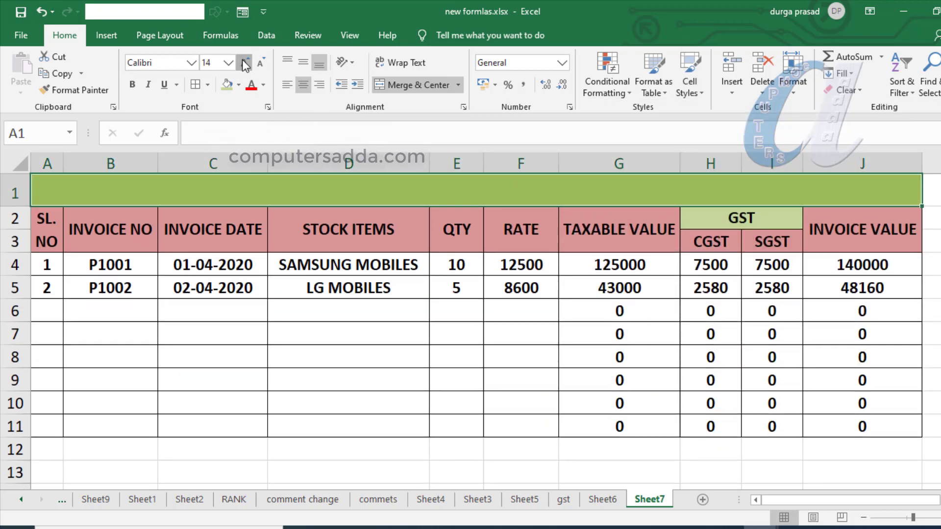
{"action": "left_click", "coordinate": [245, 62]}
{"action": "left_click", "coordinate": [367, 457]}
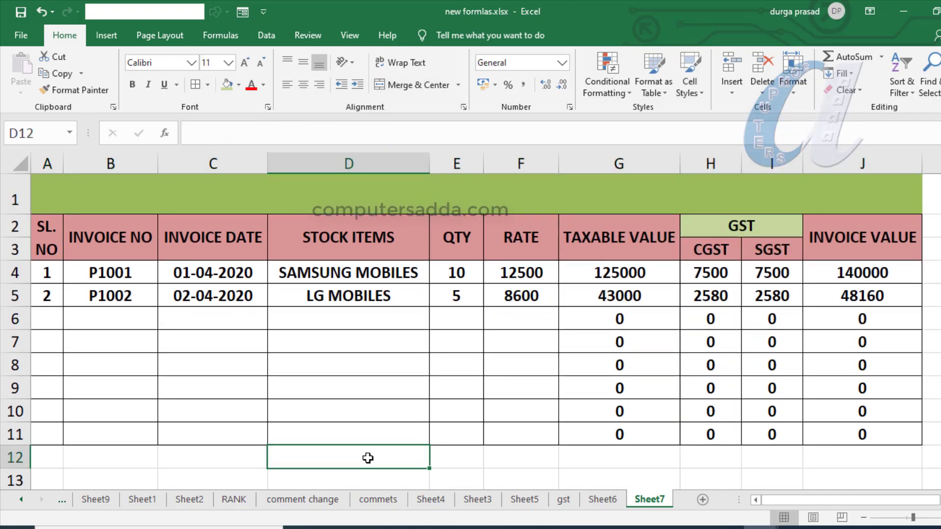